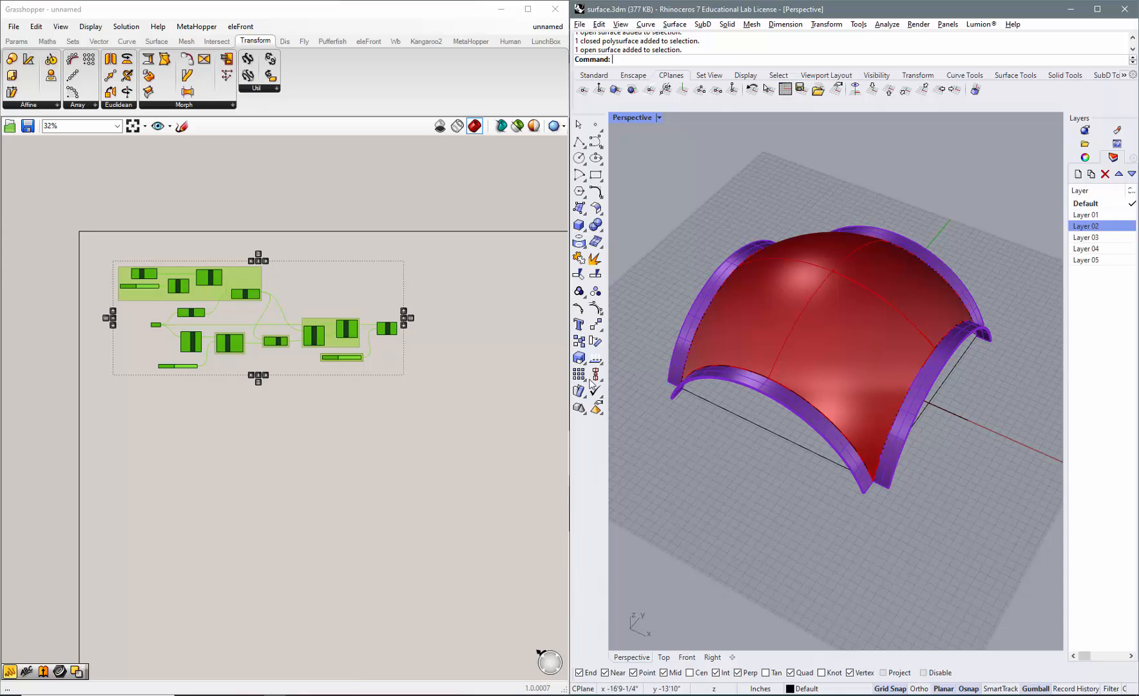
Turn on the preview of the Brep parameter that feeds the Area and Bounding Box components.
{"action": "scroll", "coordinate": [133, 285], "scroll_direction": "up", "scroll_amount": 5}
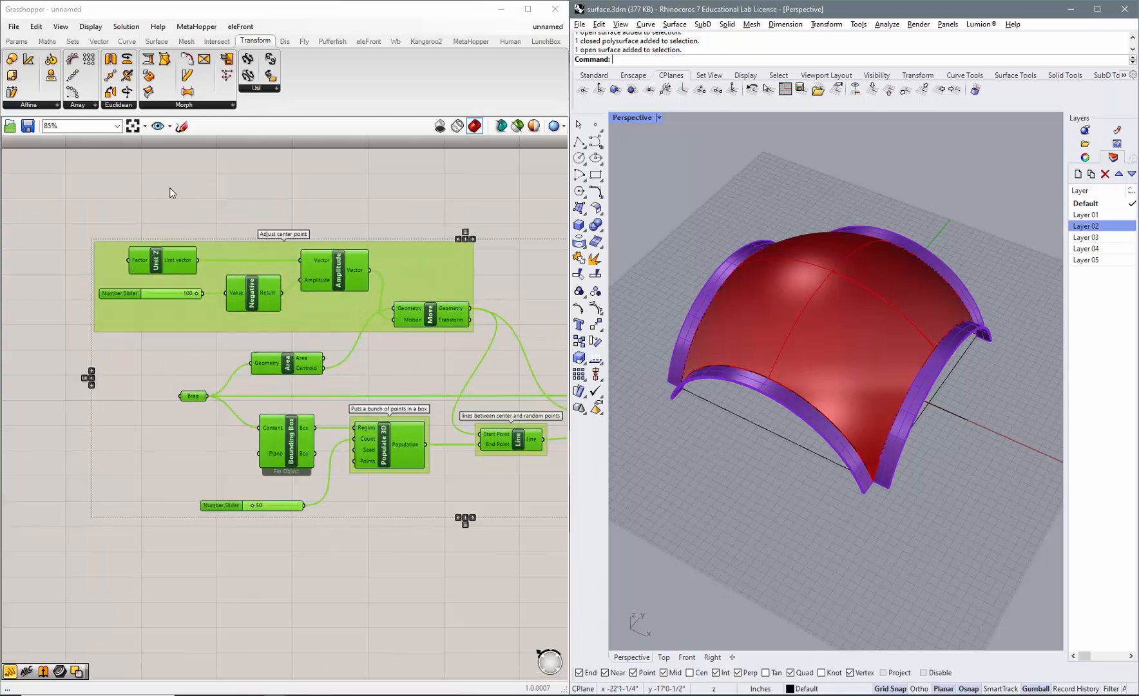
{"action": "left_click", "coordinate": [169, 186]}
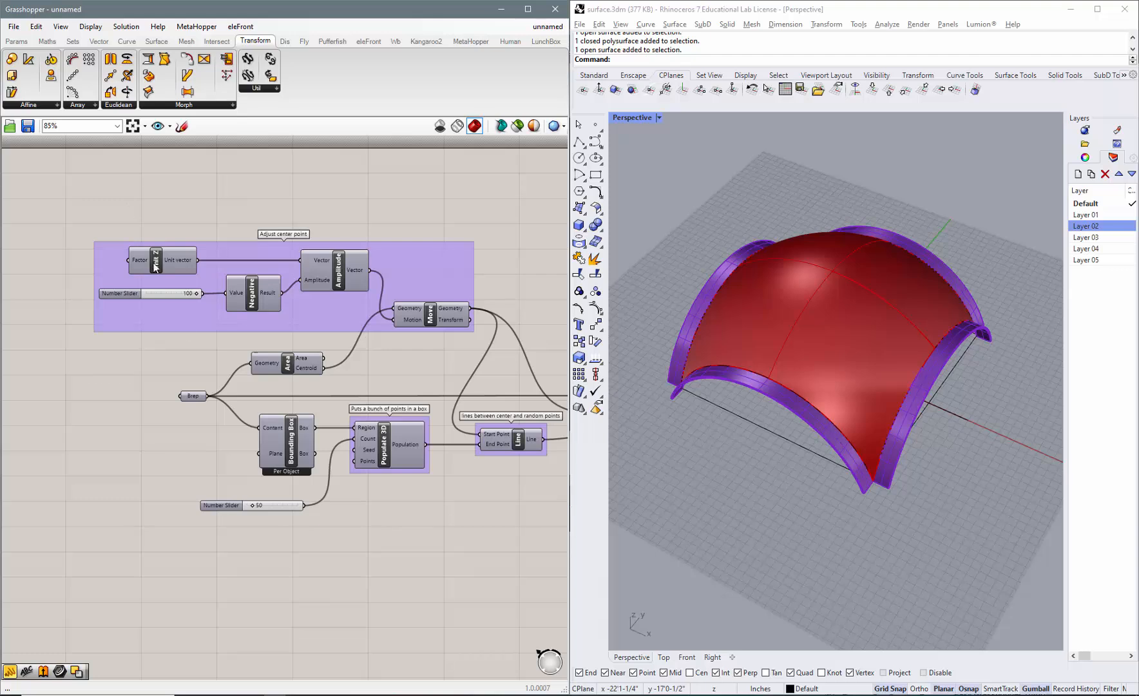
{"action": "left_click", "coordinate": [192, 397]}
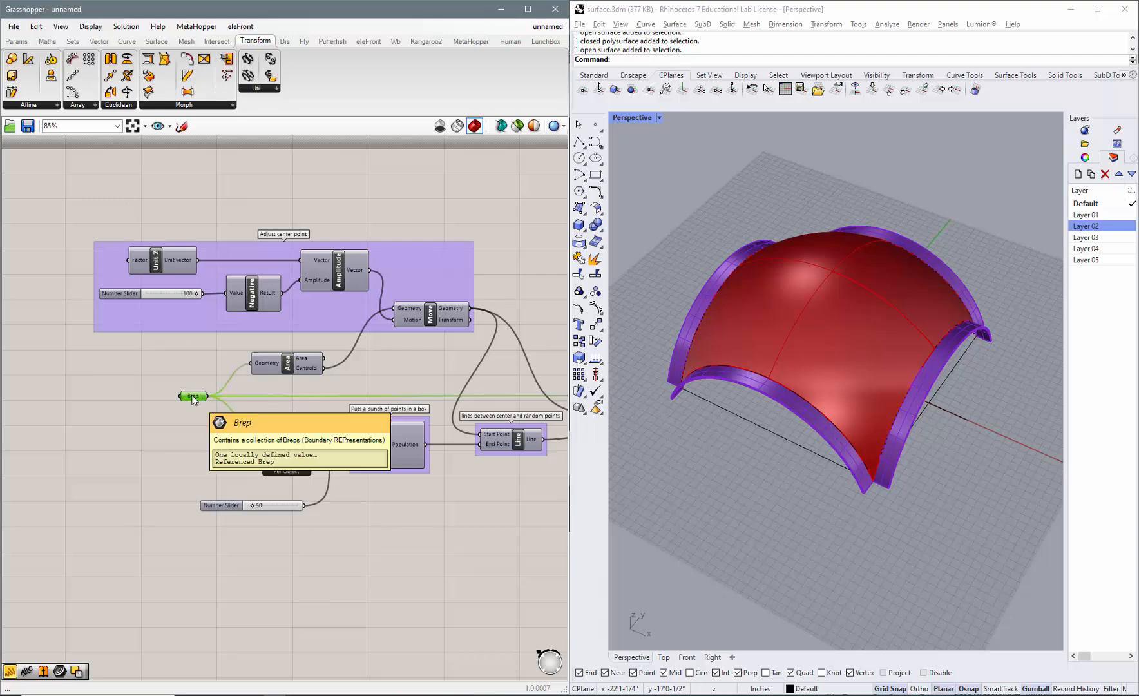
{"action": "right_click", "coordinate": [193, 398]}
{"action": "left_click", "coordinate": [212, 416]}
{"action": "left_click", "coordinate": [177, 418]}
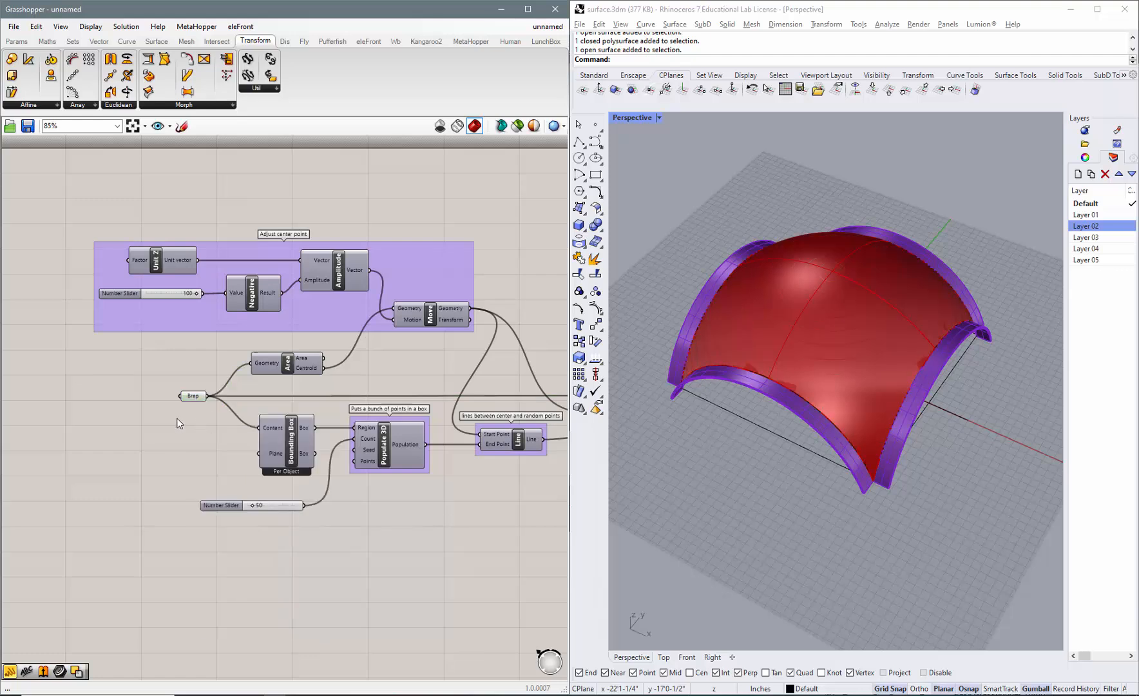
Run Set one Brep on the Brep parameter to reference the domed surface in Rhino.
{"action": "right_click", "coordinate": [193, 398]}
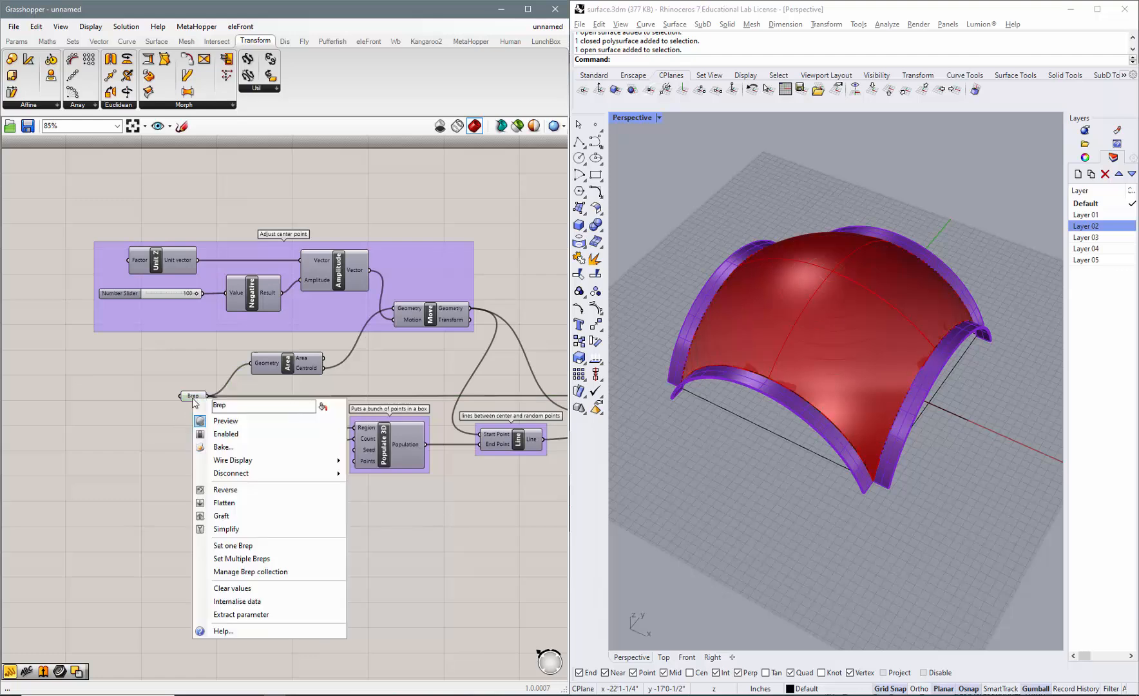
{"action": "left_click", "coordinate": [251, 550]}
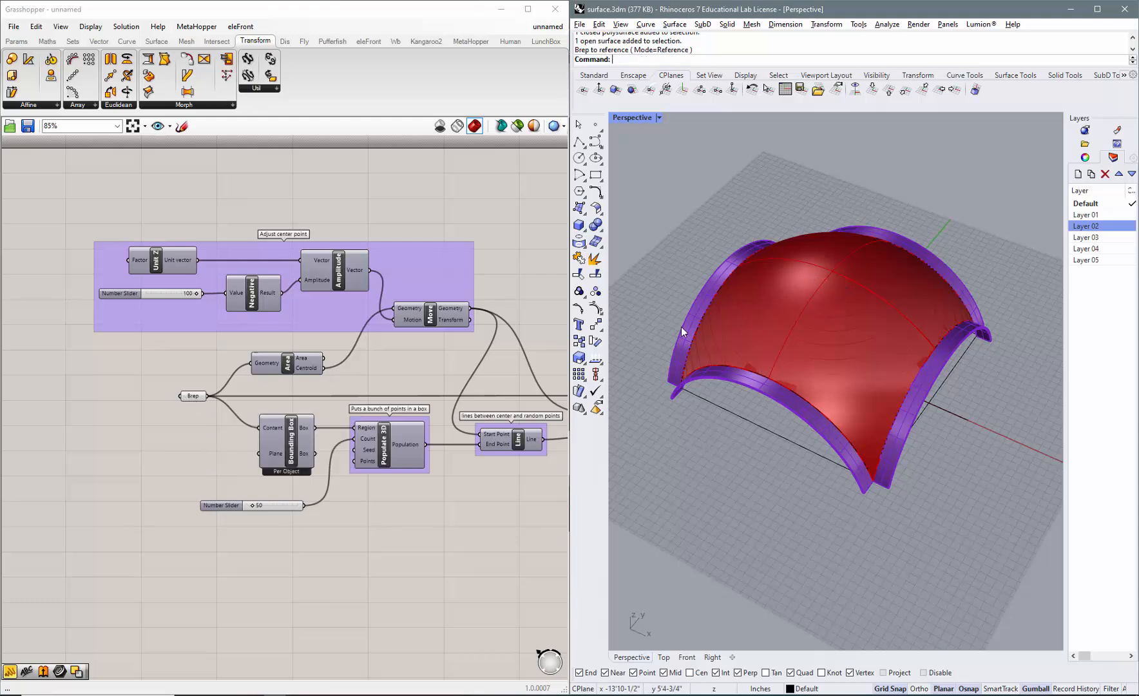
{"action": "left_click", "coordinate": [192, 433]}
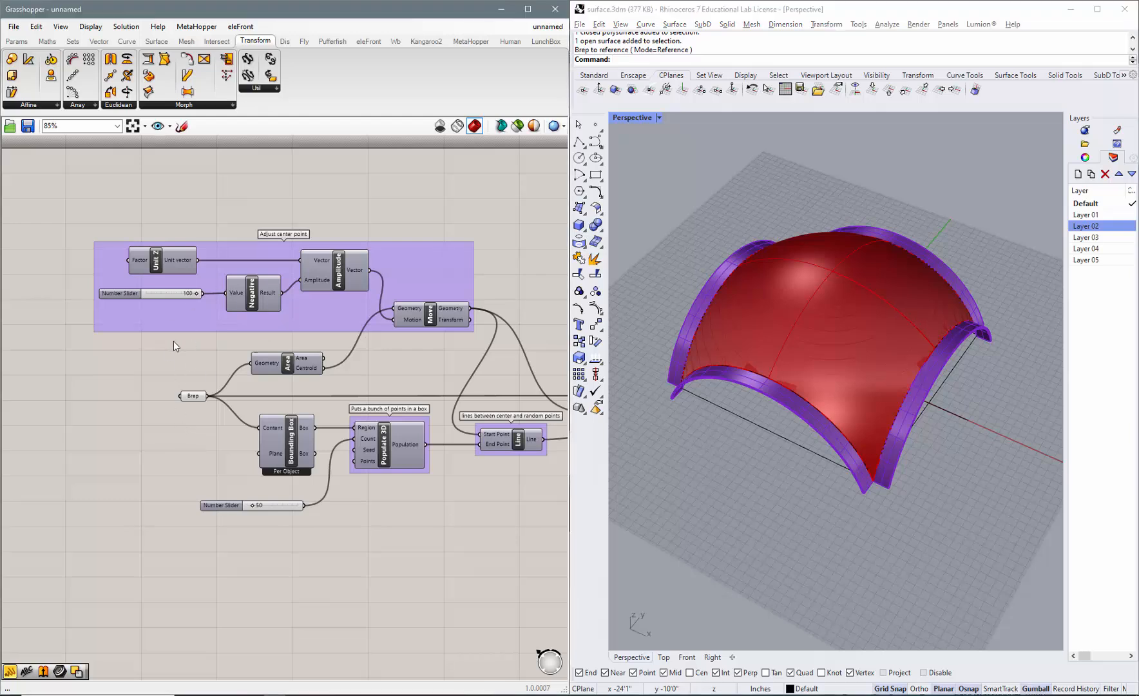
Turn on the Area component's preview and view the underside of the dome to inspect its centroid.
{"action": "left_click", "coordinate": [291, 365]}
{"action": "right_click", "coordinate": [292, 365]}
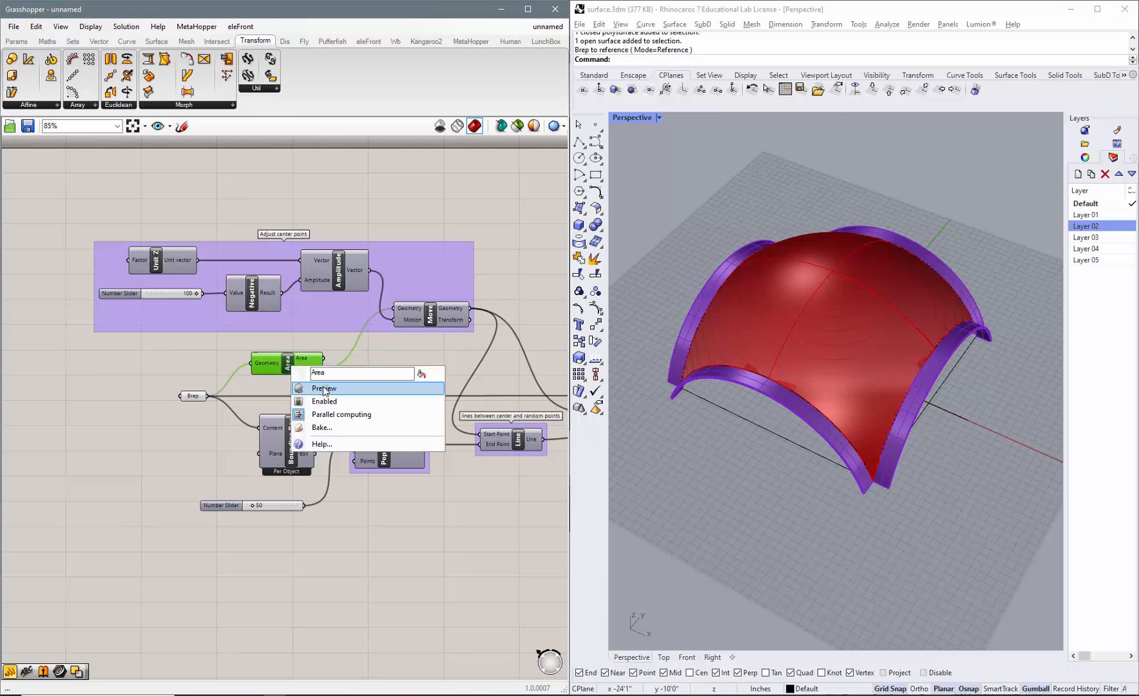
{"action": "left_click", "coordinate": [322, 388]}
{"action": "right_click_drag", "start_coordinate": [828, 469], "coordinate": [813, 394]}
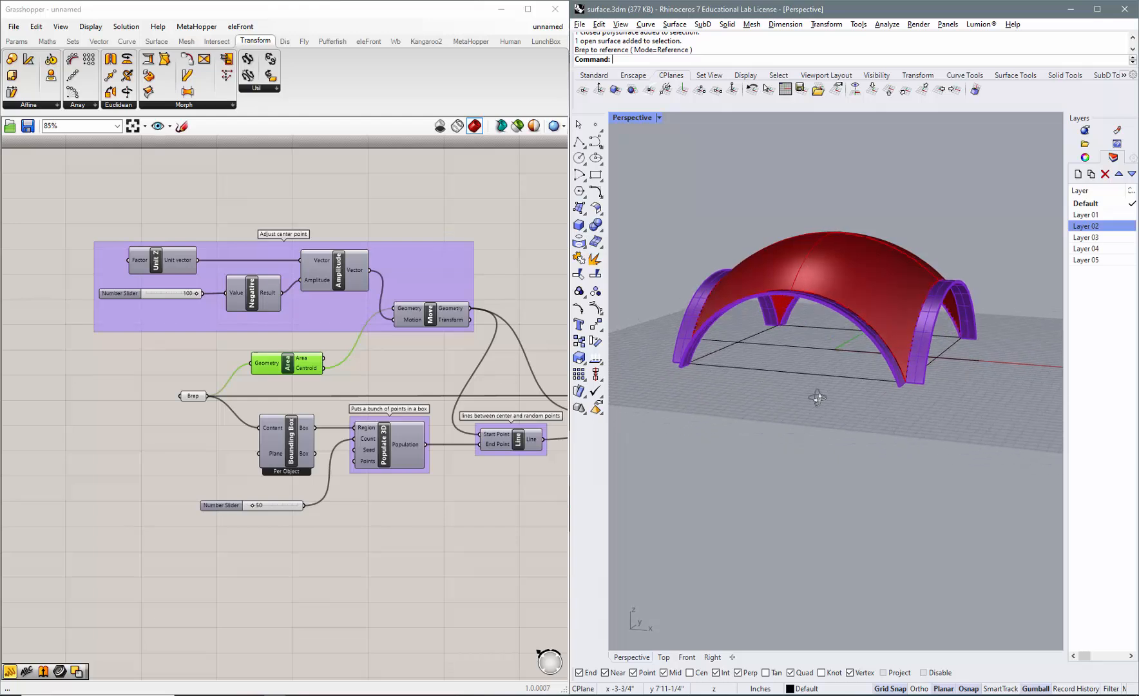
Turn on the preview of the Move component in the Adjust center point group.
{"action": "left_click", "coordinate": [434, 317]}
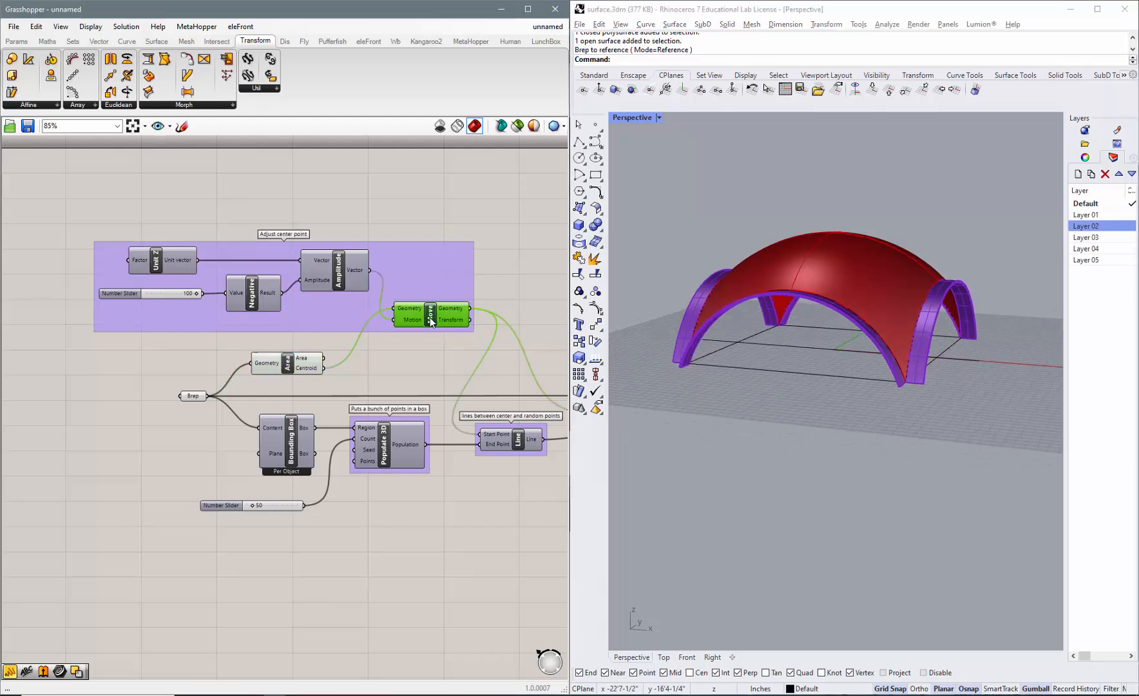
{"action": "right_click", "coordinate": [431, 319]}
{"action": "left_click", "coordinate": [461, 340]}
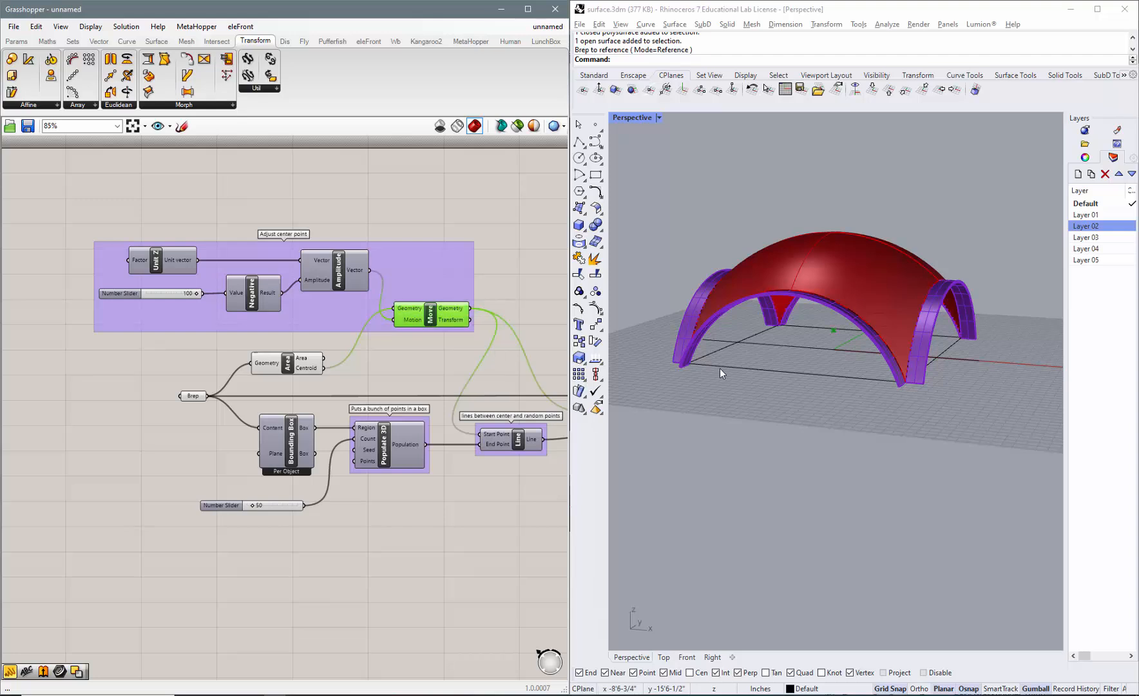
Test the center-point offset slider feeding the Negative component and leave it at 100.
{"action": "right_click_drag", "start_coordinate": [721, 369], "coordinate": [824, 332]}
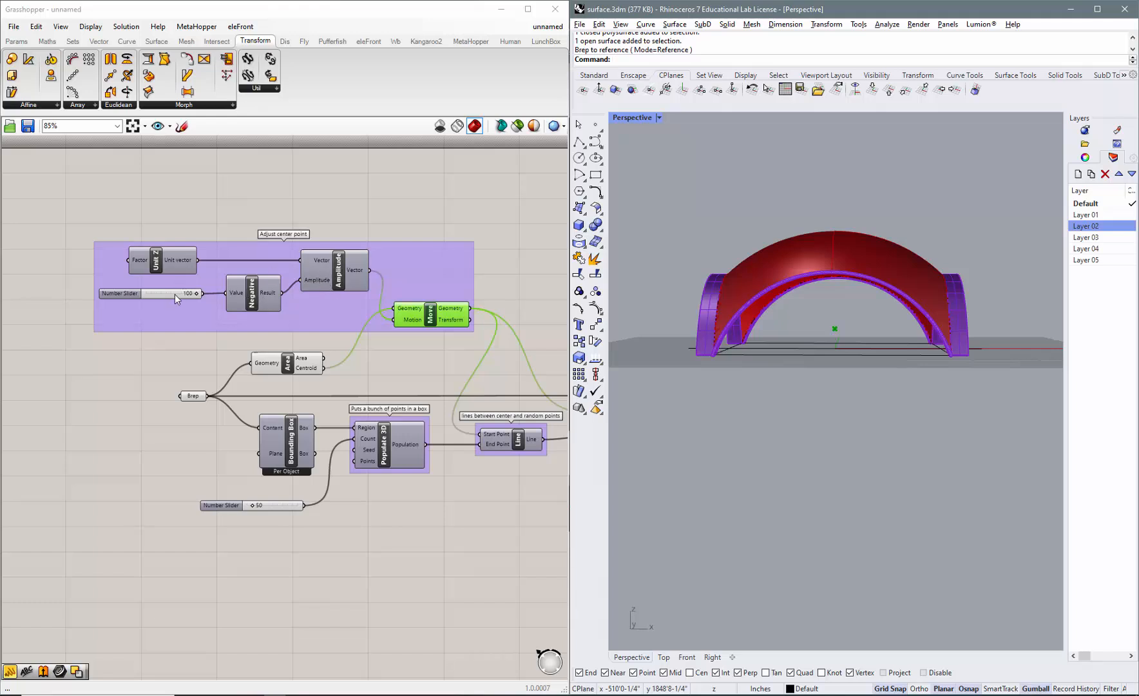
{"action": "mouse_move", "coordinate": [196, 292]}
{"action": "left_mouse_down"}
{"action": "mouse_move", "coordinate": [142, 292]}
{"action": "mouse_move", "coordinate": [189, 291]}
{"action": "left_mouse_up"}
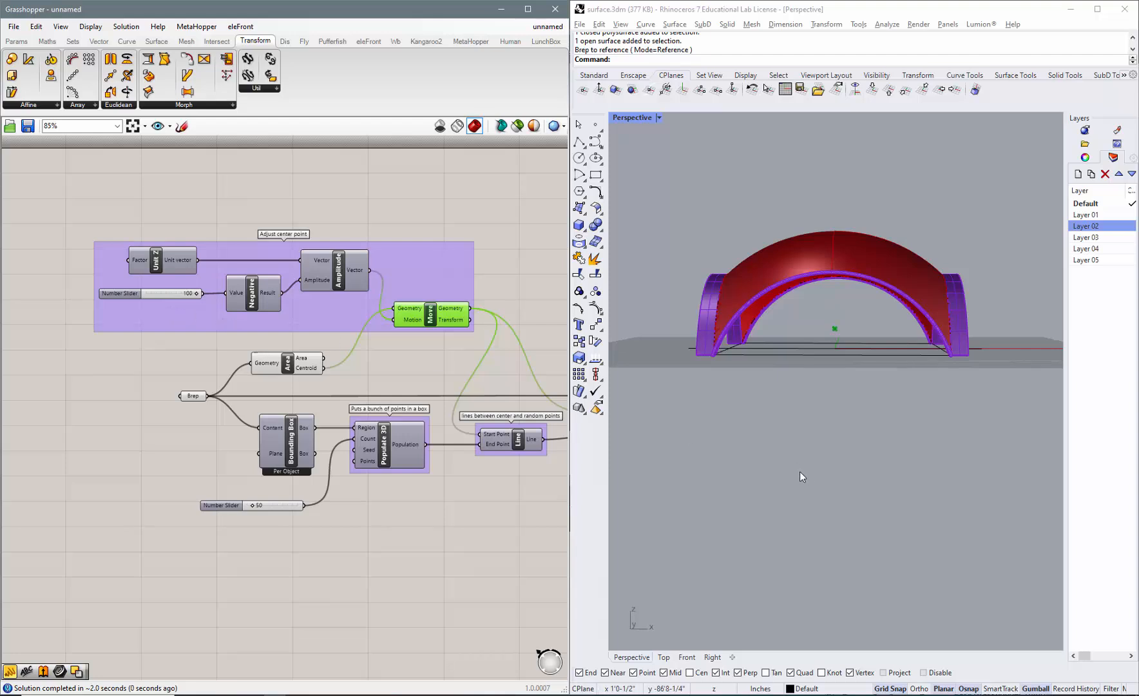
{"action": "left_click", "coordinate": [379, 365]}
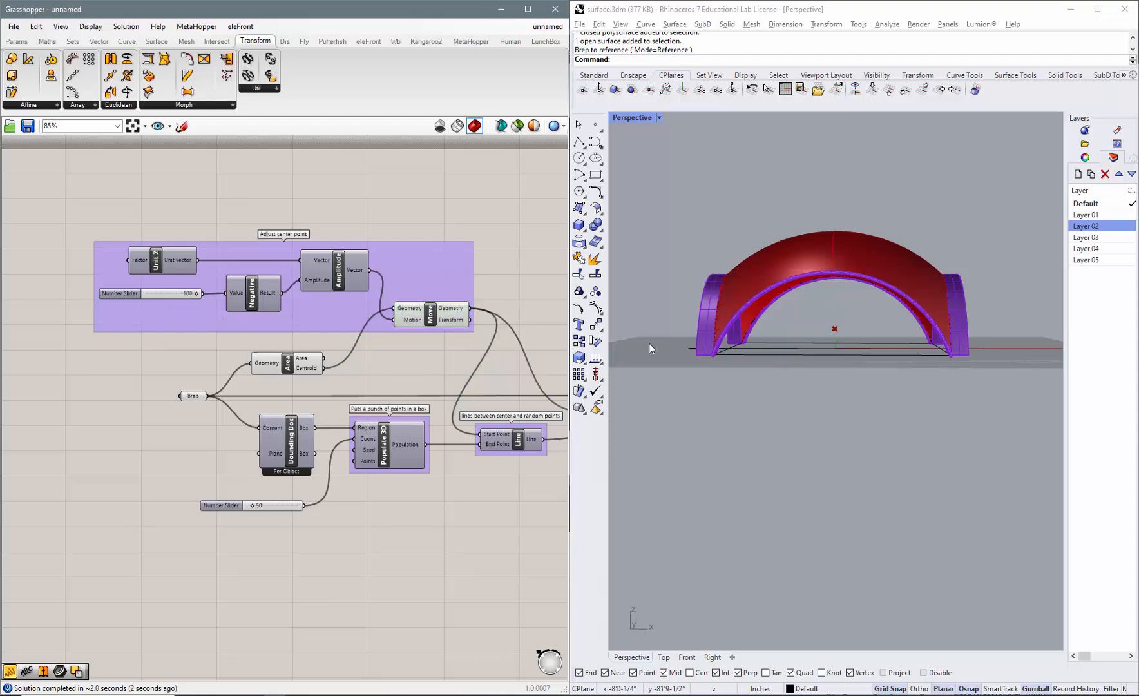
{"action": "right_click_drag", "start_coordinate": [831, 334], "coordinate": [813, 358]}
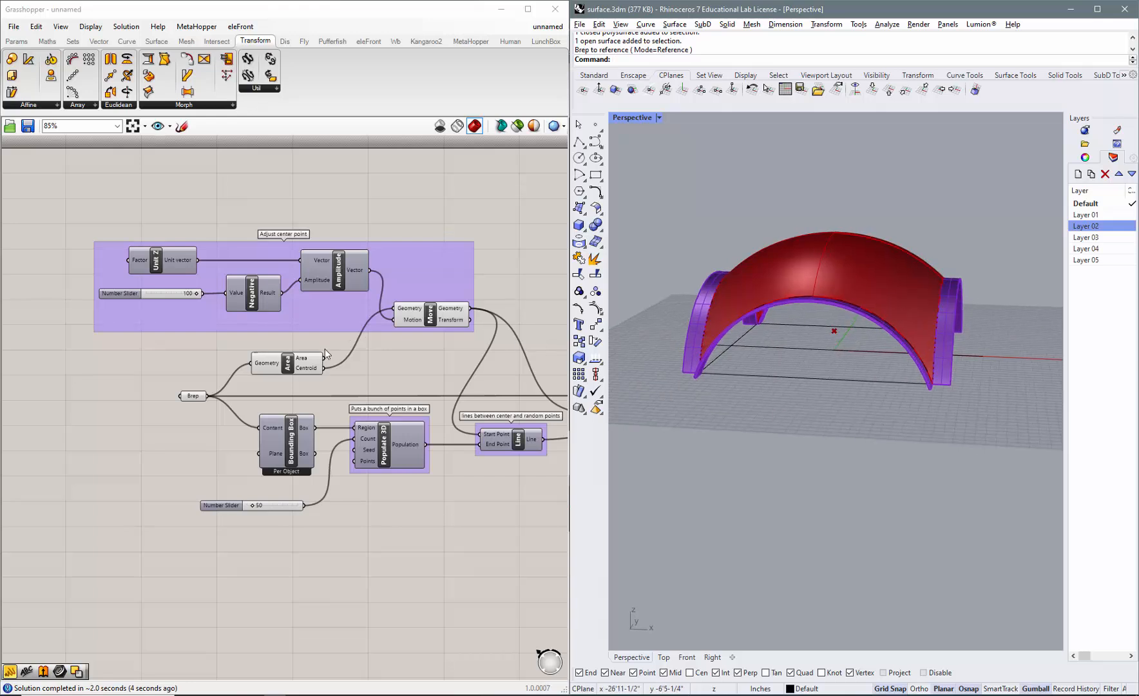
Turn on the Bounding Box component's preview and inspect the box around the dome.
{"action": "right_click", "coordinate": [293, 450]}
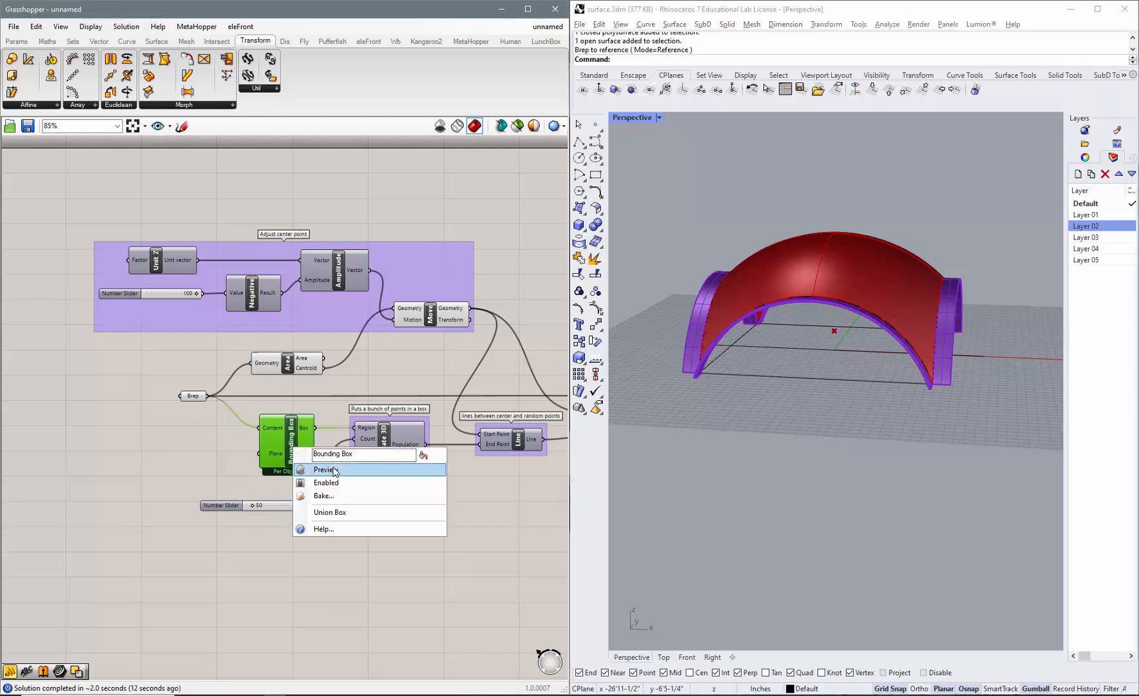
{"action": "left_click", "coordinate": [326, 470]}
{"action": "right_click_drag", "start_coordinate": [823, 450], "coordinate": [855, 453]}
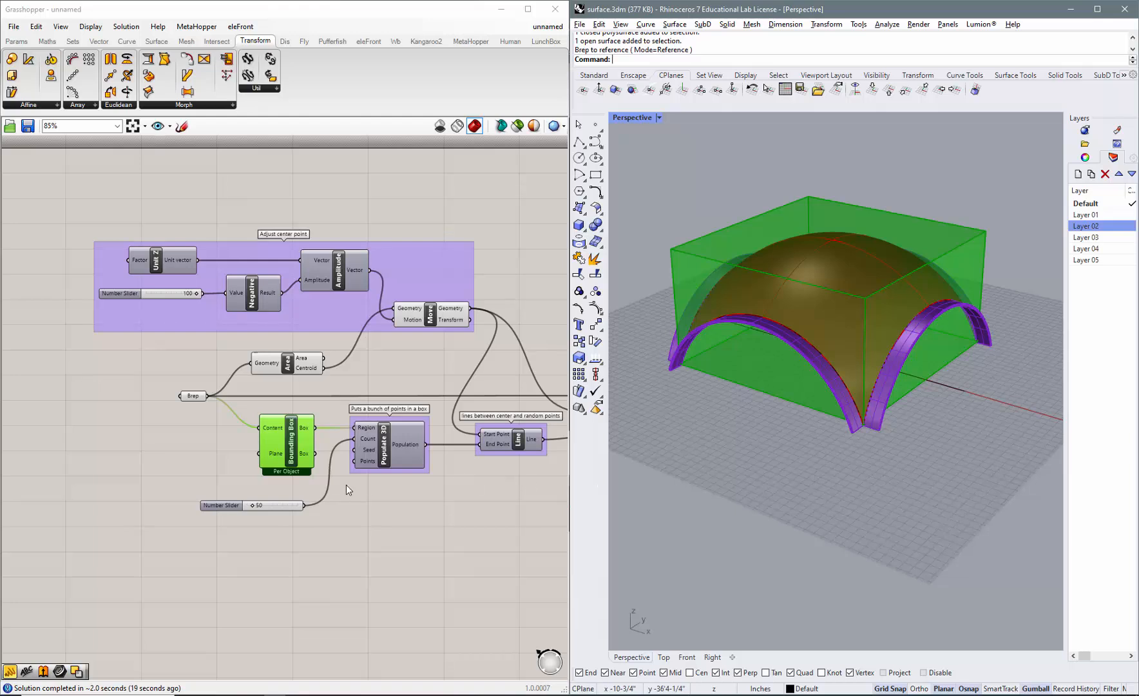
Turn on the Populate 3D component's preview and inspect the random points inside the bounding box.
{"action": "left_click", "coordinate": [387, 456]}
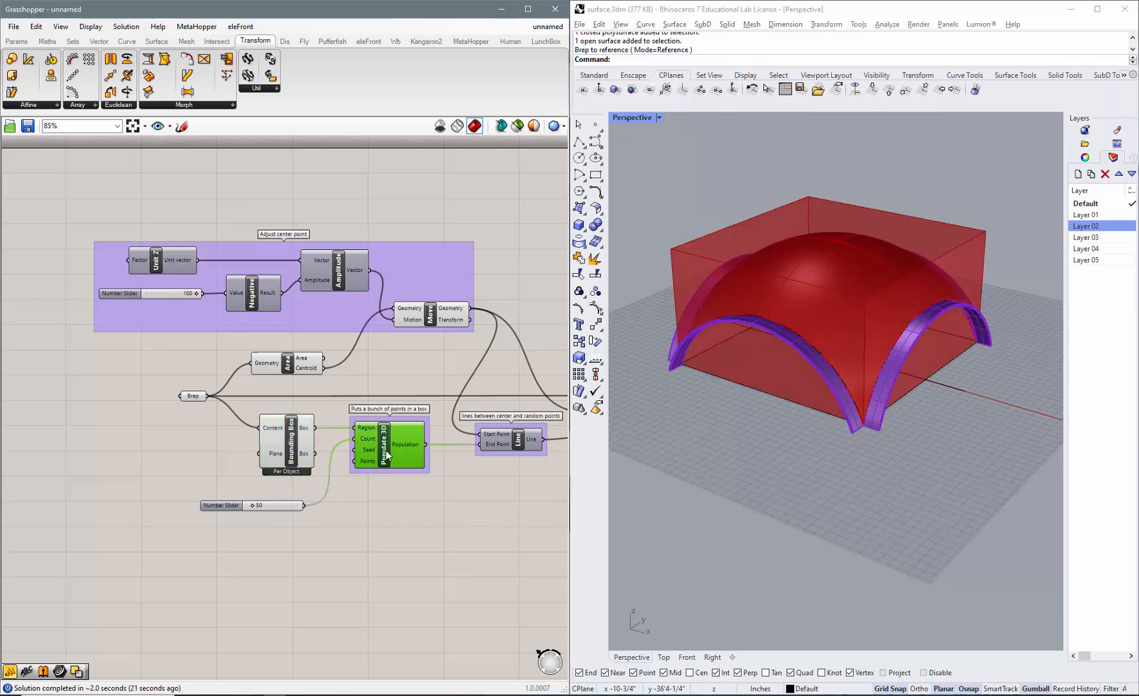
{"action": "right_click", "coordinate": [388, 455]}
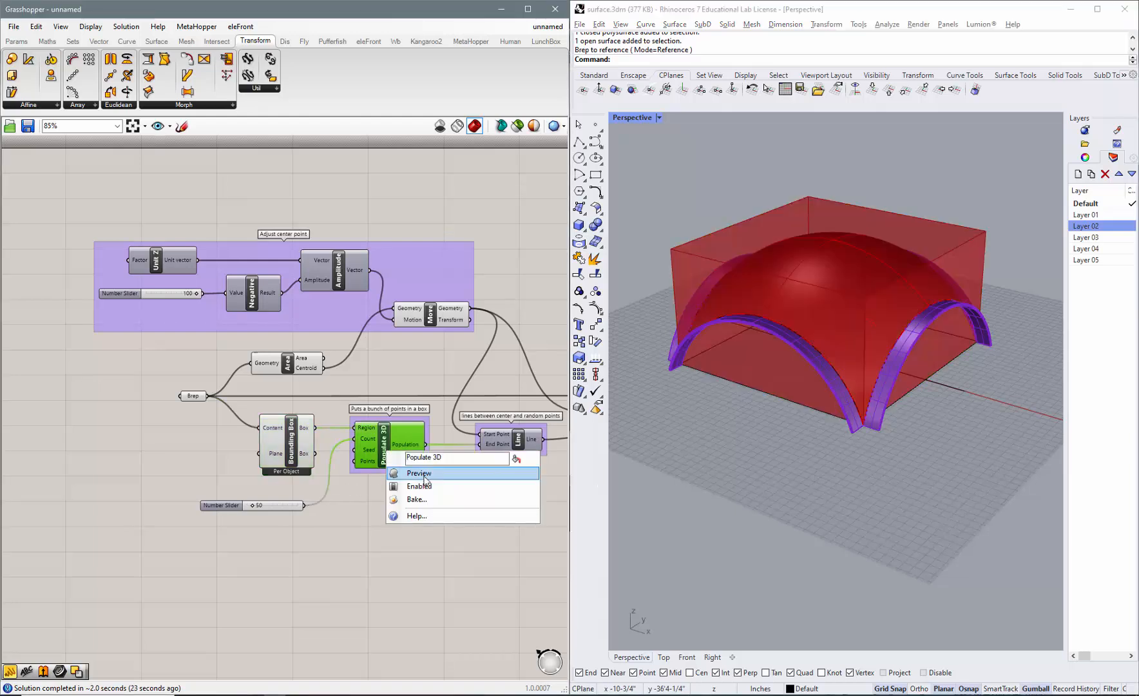
{"action": "left_click", "coordinate": [418, 474]}
{"action": "right_click_drag", "start_coordinate": [877, 466], "coordinate": [799, 498]}
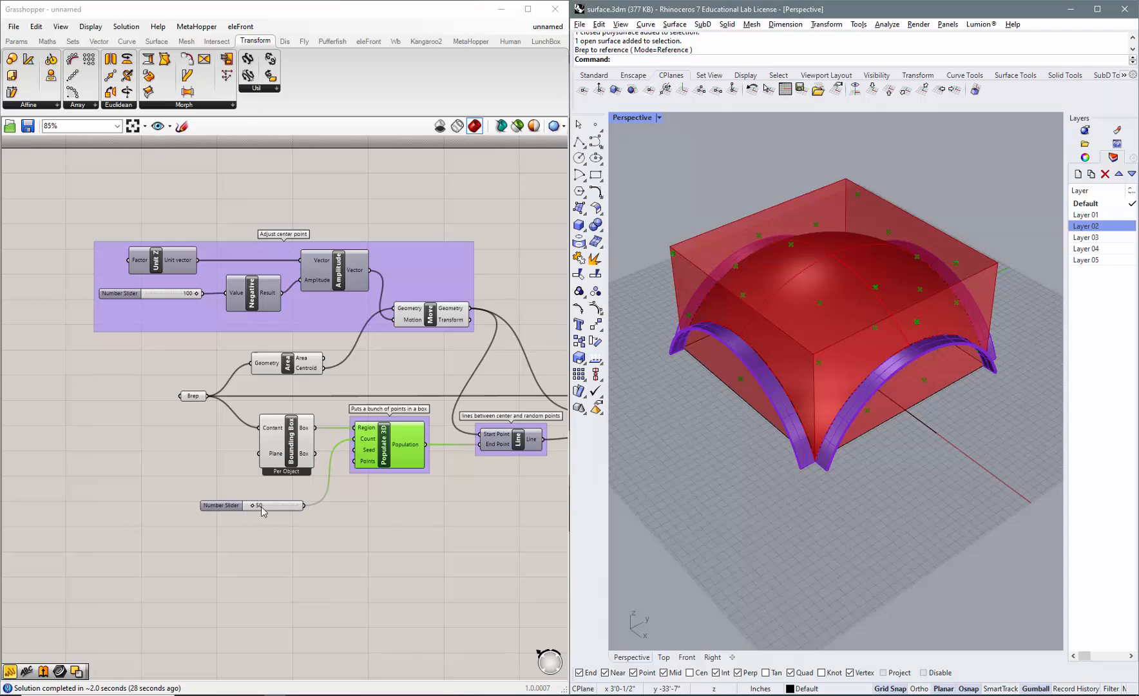
{"action": "right_click_drag", "start_coordinate": [936, 465], "coordinate": [931, 419]}
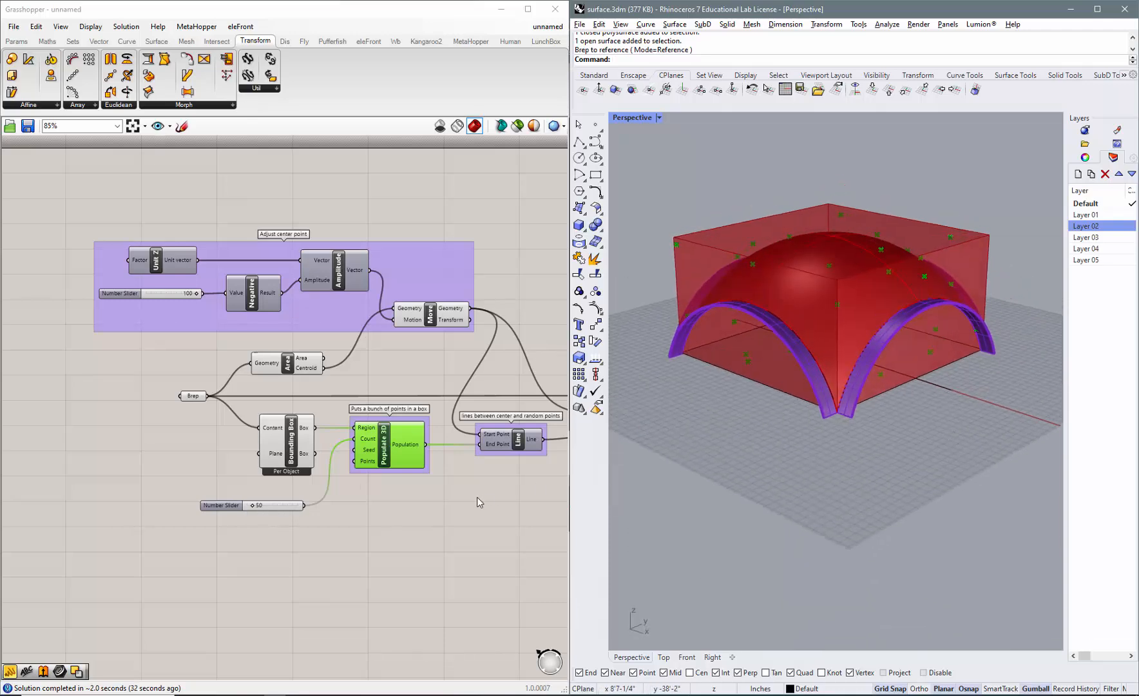
Locate the moved center point, and turn on the preview of the Line component connecting it to the random points.
{"action": "scroll", "coordinate": [243, 425], "scroll_direction": "down", "scroll_amount": 3}
{"action": "scroll", "coordinate": [433, 359], "scroll_direction": "up", "scroll_amount": 3}
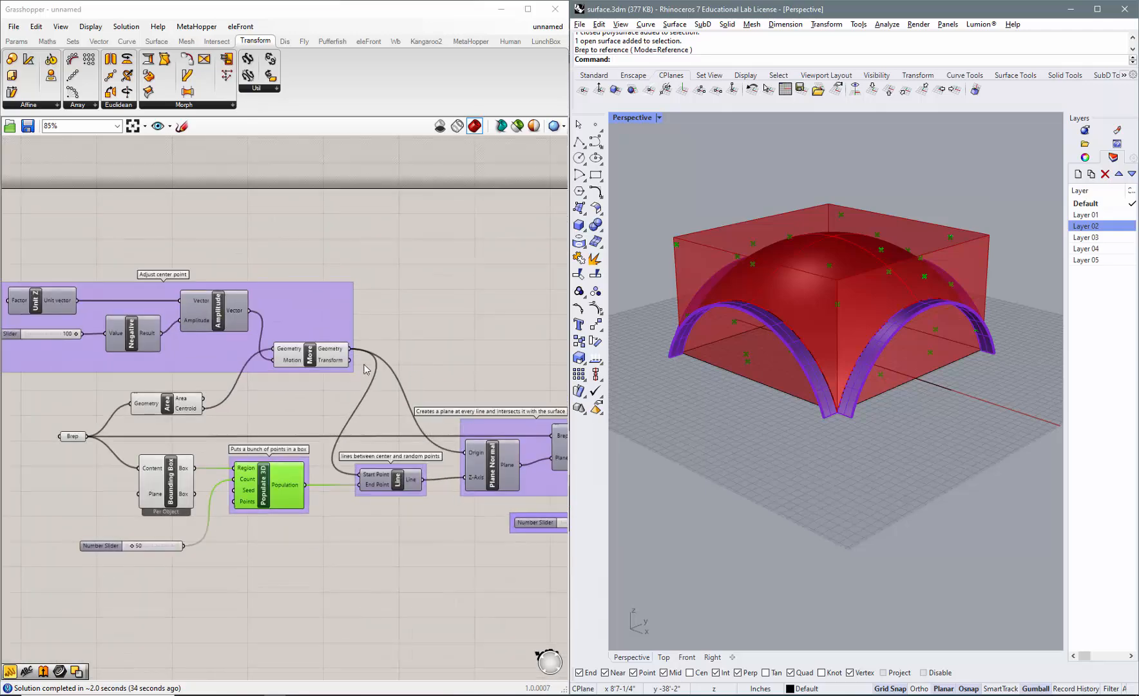
{"action": "left_click", "coordinate": [310, 358]}
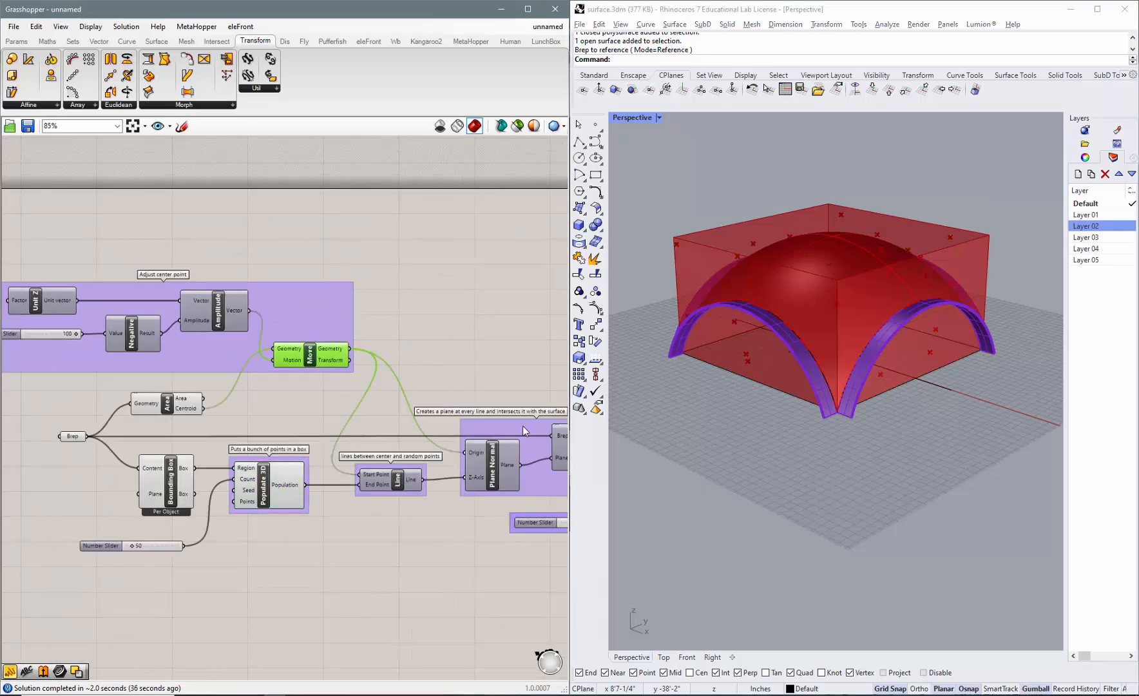
{"action": "right_click_drag", "start_coordinate": [850, 476], "coordinate": [913, 462]}
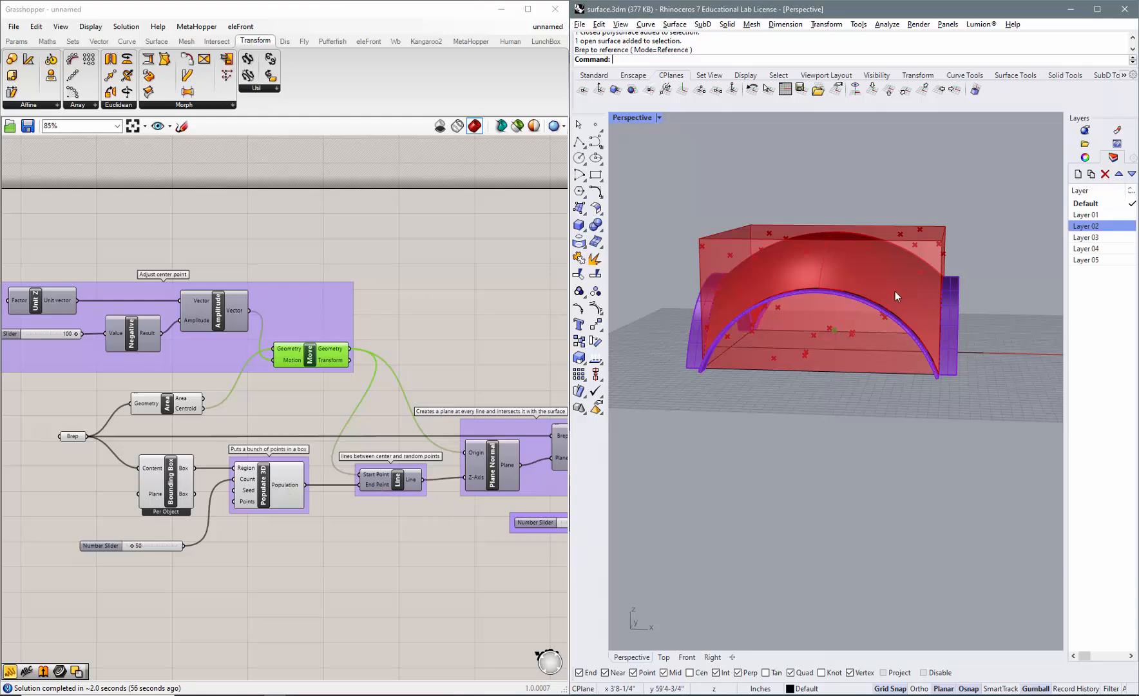
{"action": "left_click", "coordinate": [420, 551]}
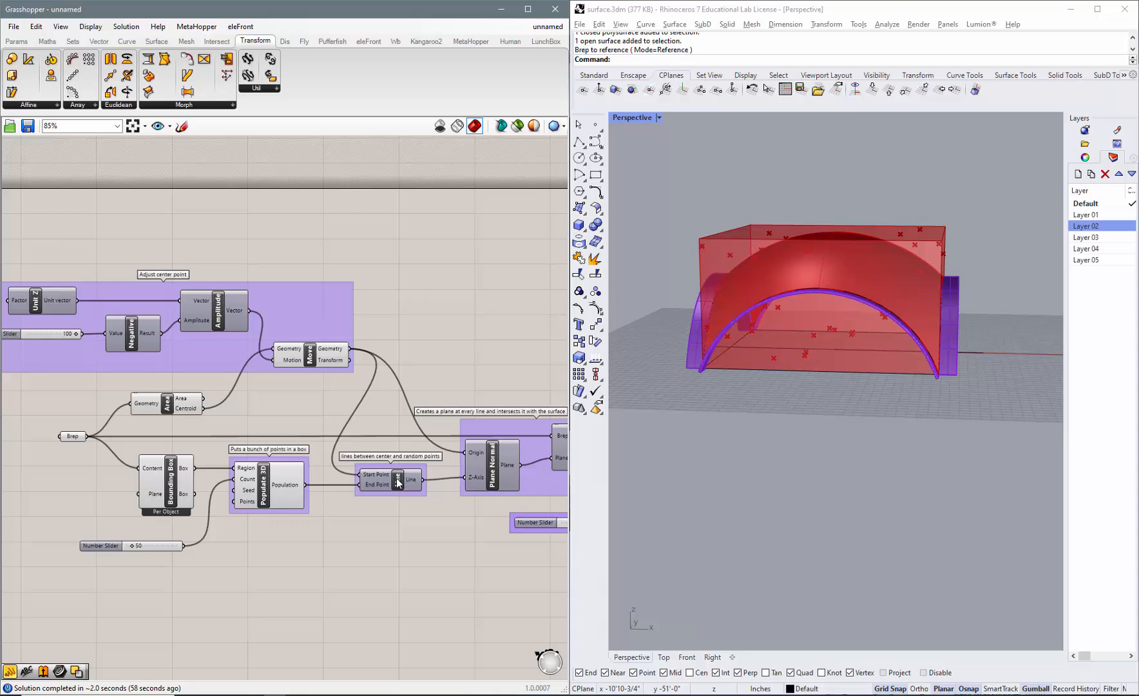
{"action": "right_click", "coordinate": [399, 480]}
{"action": "left_click", "coordinate": [430, 502]}
{"action": "right_click_drag", "start_coordinate": [723, 510], "coordinate": [832, 517]}
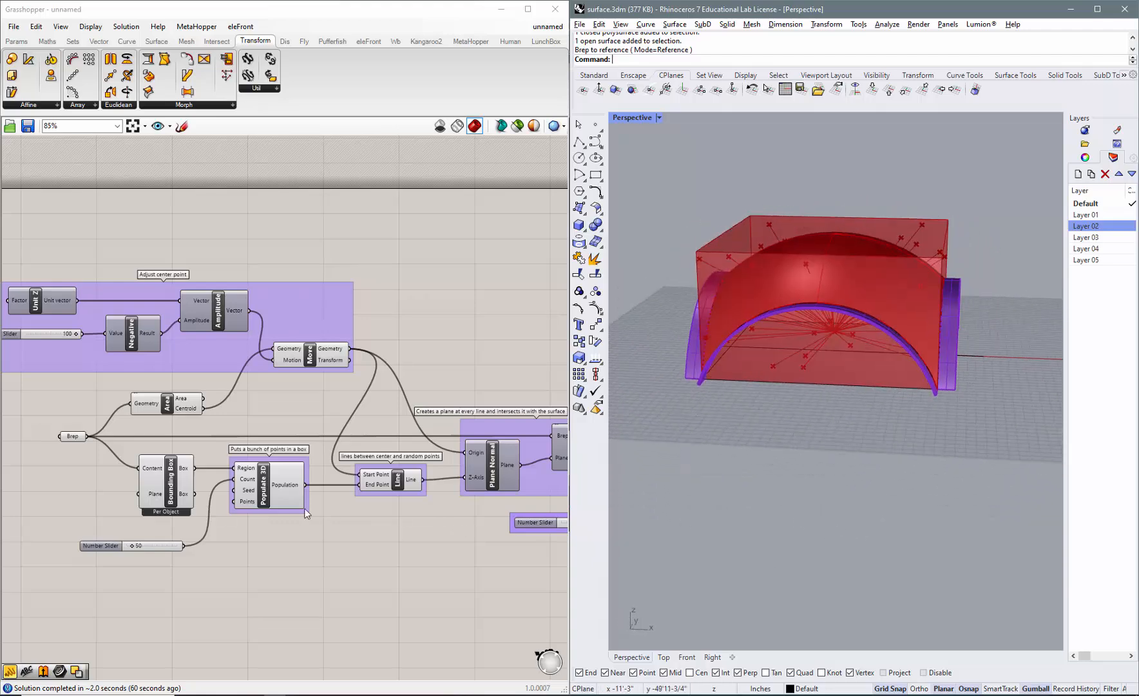
Turn on the Plane Normal component's preview and inspect the planes at the center point up close.
{"action": "scroll", "coordinate": [353, 498], "scroll_direction": "down", "scroll_amount": 2}
{"action": "scroll", "coordinate": [513, 494], "scroll_direction": "up", "scroll_amount": 2}
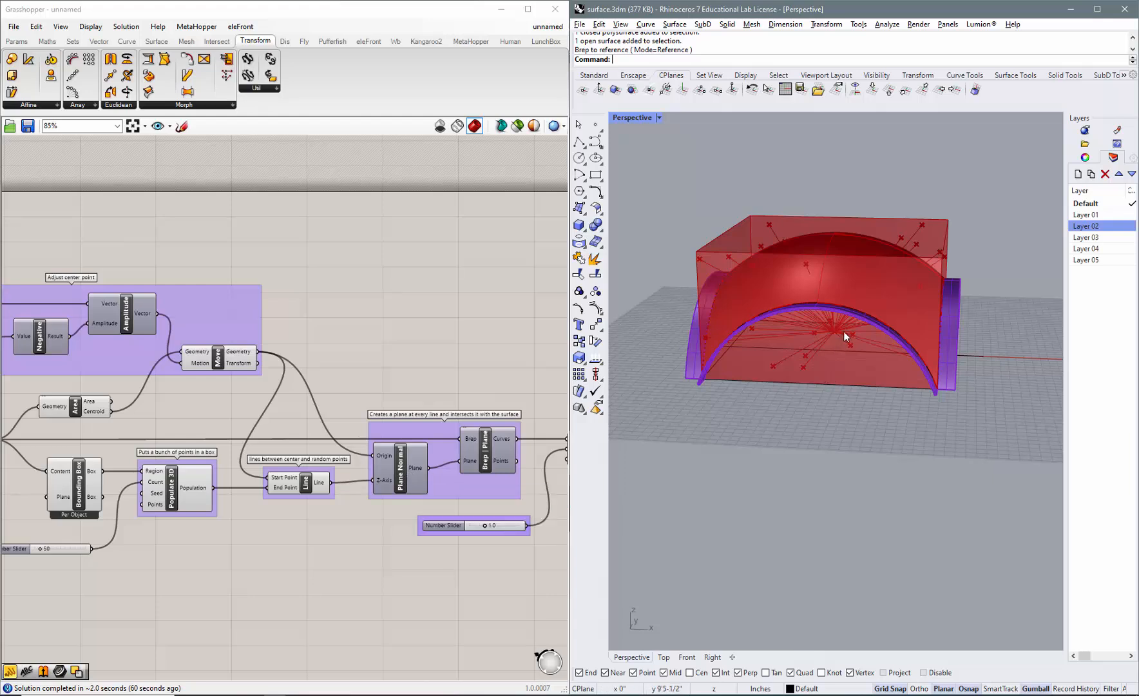
{"action": "left_click", "coordinate": [405, 476]}
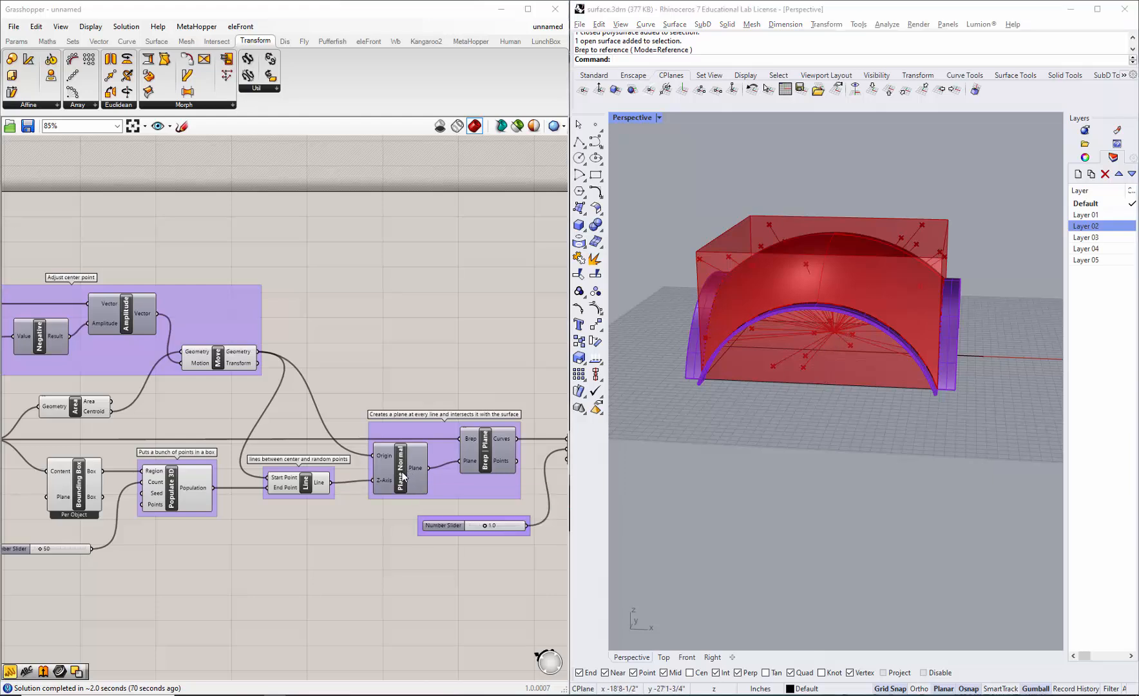
{"action": "right_click", "coordinate": [405, 477]}
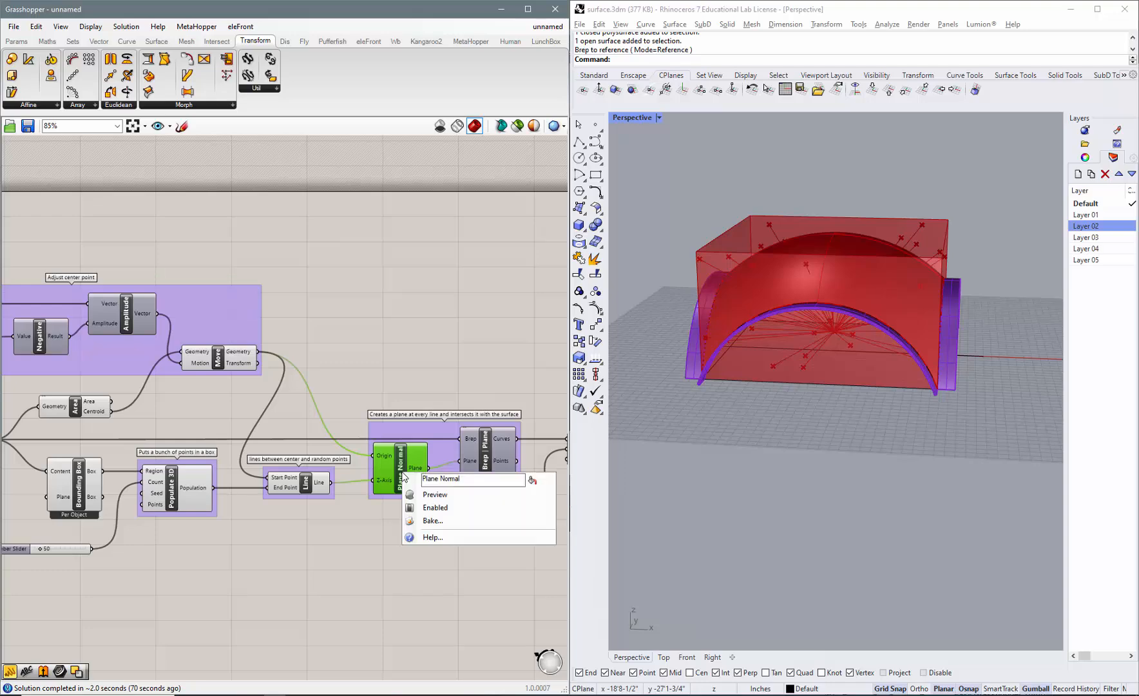
{"action": "left_click", "coordinate": [435, 494]}
{"action": "scroll", "coordinate": [831, 330], "scroll_direction": "up", "scroll_amount": 8}
{"action": "scroll", "coordinate": [840, 328], "scroll_direction": "up", "scroll_amount": 6}
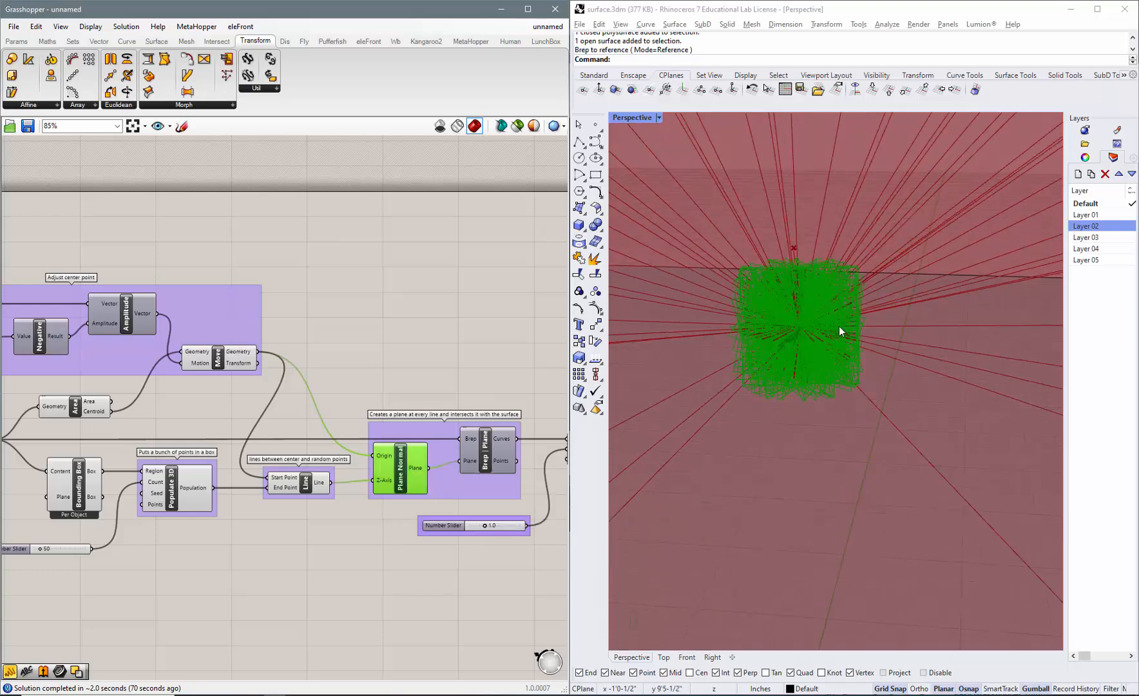
{"action": "scroll", "coordinate": [830, 327], "scroll_direction": "down", "scroll_amount": 3}
{"action": "mouse_move", "coordinate": [830, 327]}
{"action": "right_mouse_down"}
{"action": "mouse_move", "coordinate": [816, 389]}
{"action": "mouse_move", "coordinate": [832, 340]}
{"action": "right_mouse_up"}
{"action": "scroll", "coordinate": [825, 349], "scroll_direction": "down", "scroll_amount": 2}
{"action": "scroll", "coordinate": [825, 349], "scroll_direction": "down", "scroll_amount": 8}
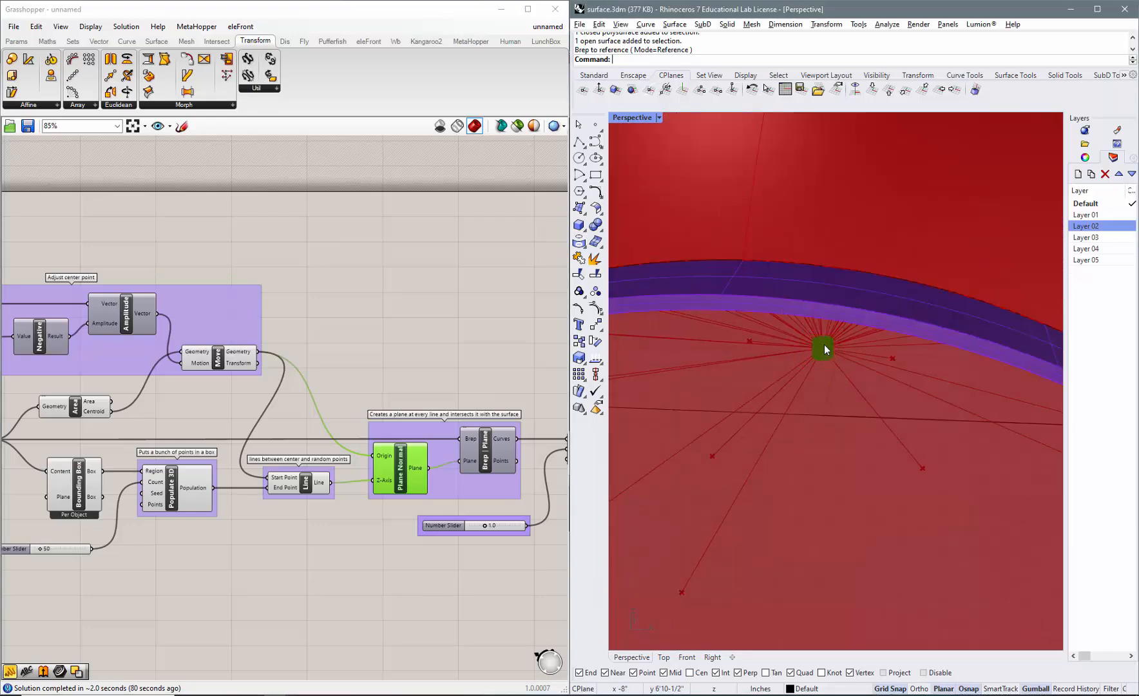
{"action": "right_click_drag", "start_coordinate": [805, 467], "coordinate": [785, 460]}
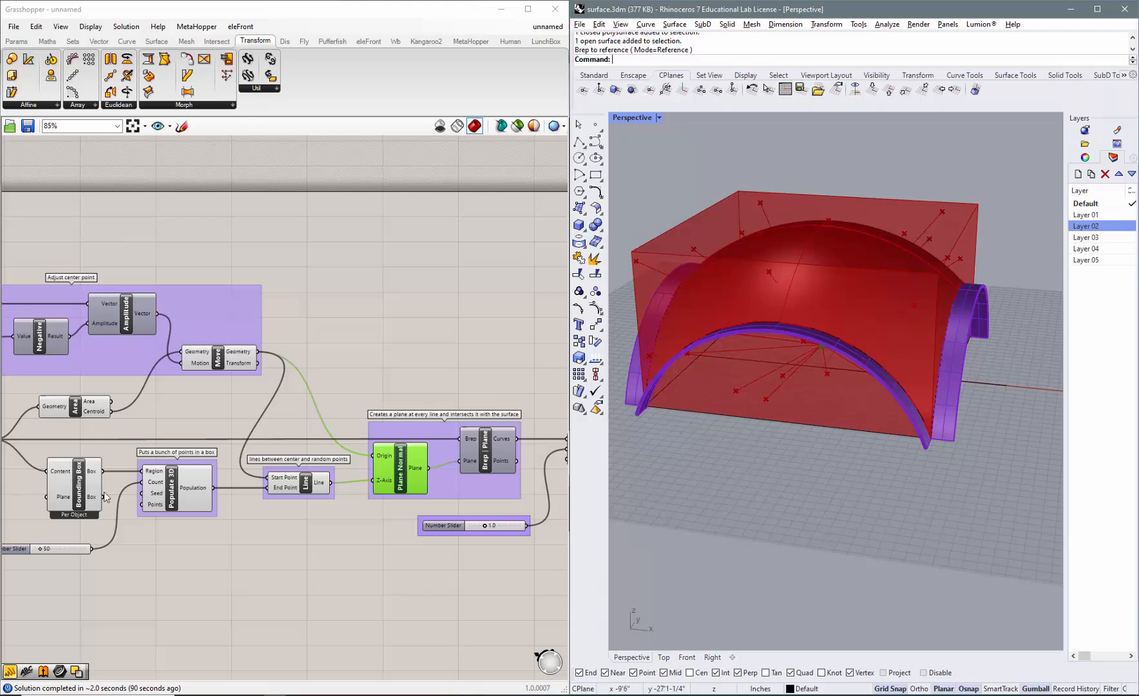
Turn off the Bounding Box component's preview so the dome and radiating lines can be viewed.
{"action": "scroll", "coordinate": [365, 536], "scroll_direction": "down", "scroll_amount": 2}
{"action": "scroll", "coordinate": [90, 519], "scroll_direction": "up", "scroll_amount": 2}
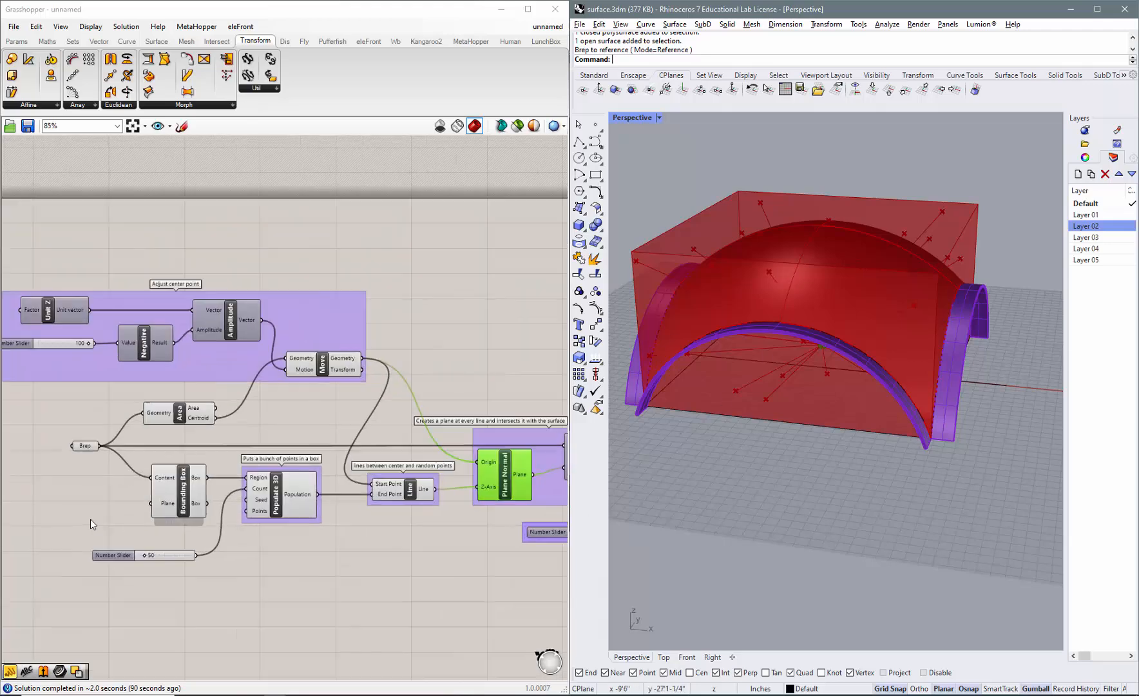
{"action": "right_click", "coordinate": [192, 490]}
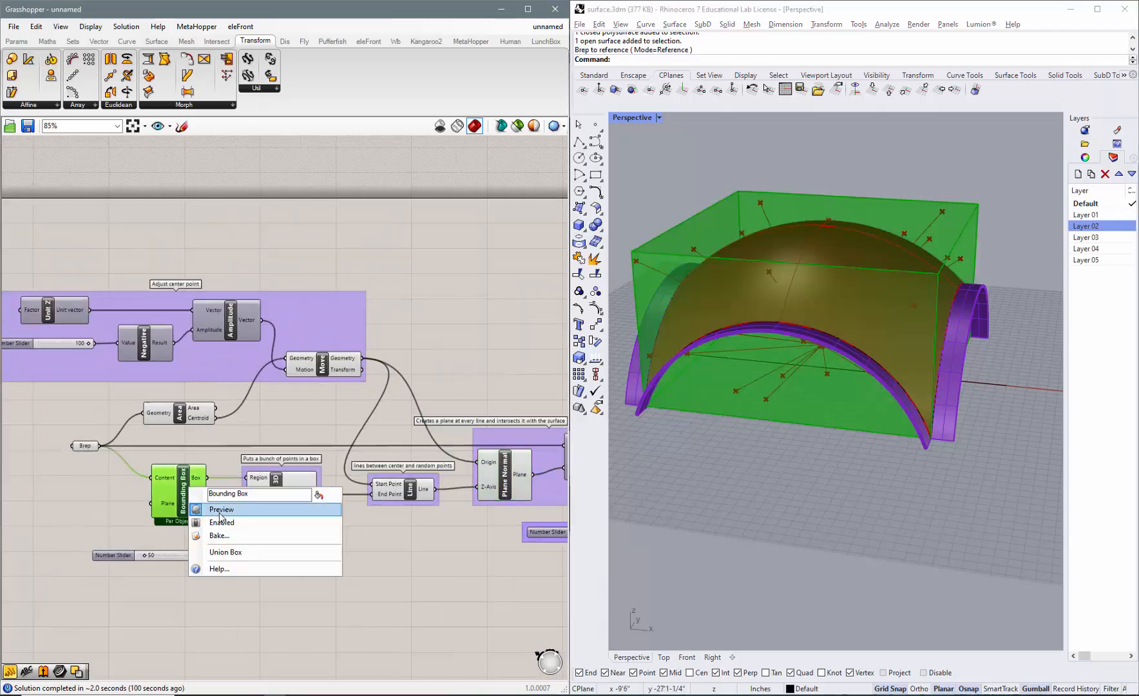
{"action": "left_click", "coordinate": [342, 515]}
{"action": "mouse_move", "coordinate": [705, 468]}
{"action": "right_mouse_down"}
{"action": "mouse_move", "coordinate": [739, 439]}
{"action": "mouse_move", "coordinate": [766, 452]}
{"action": "mouse_move", "coordinate": [707, 474]}
{"action": "right_mouse_up"}
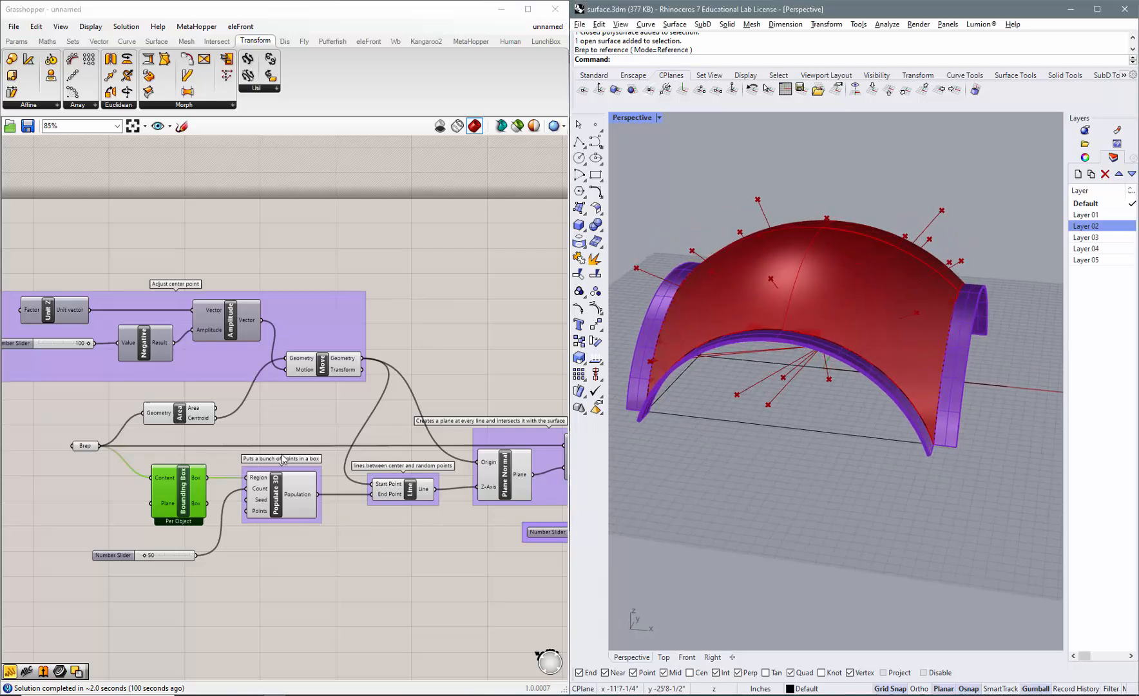
Turn on the Brep | Plane component's preview and inspect the intersection curves across the dome.
{"action": "scroll", "coordinate": [344, 469], "scroll_direction": "down", "scroll_amount": 3}
{"action": "scroll", "coordinate": [451, 459], "scroll_direction": "up", "scroll_amount": 3}
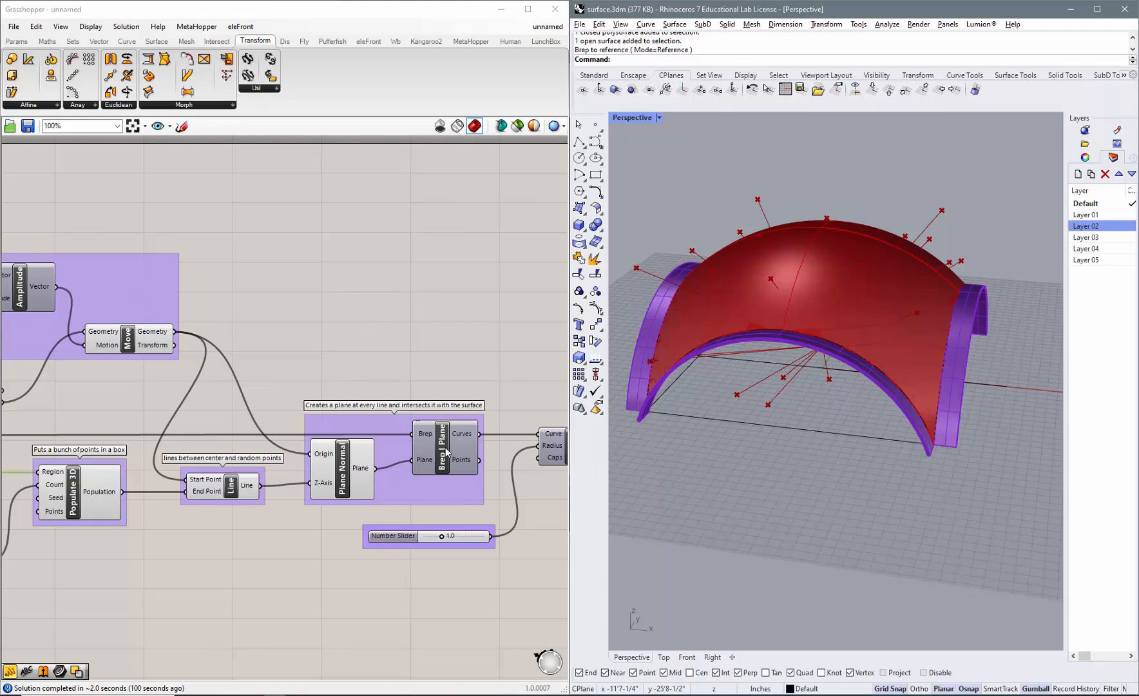
{"action": "right_click_drag", "start_coordinate": [789, 378], "coordinate": [837, 348]}
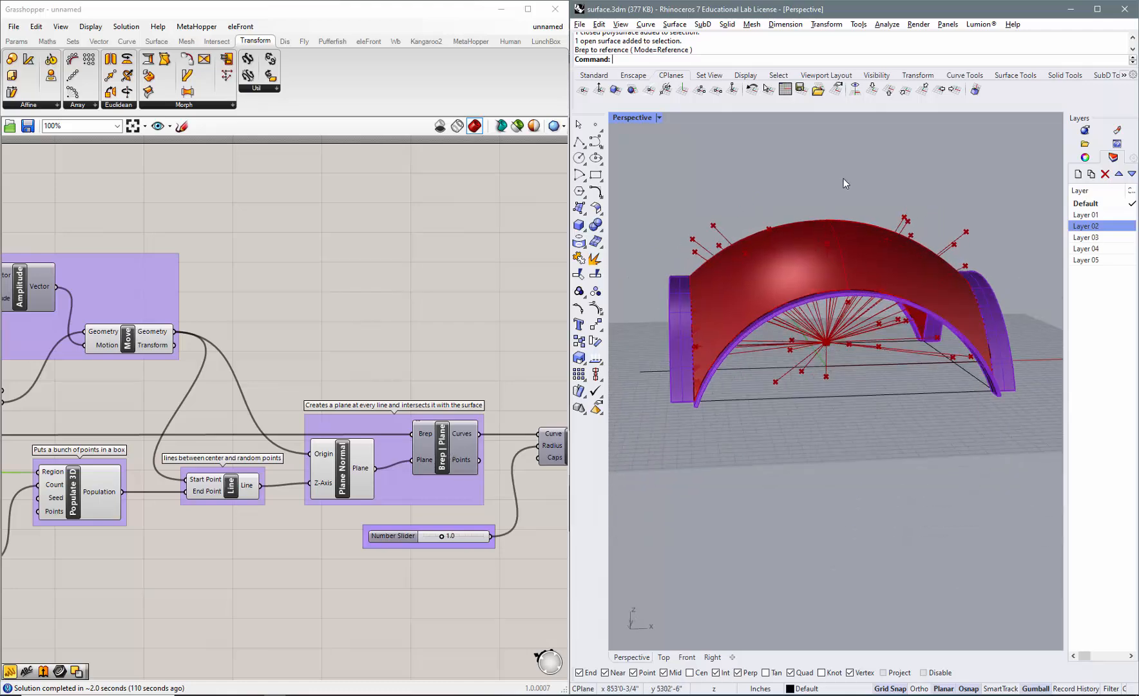
{"action": "right_click_drag", "start_coordinate": [865, 232], "coordinate": [804, 299]}
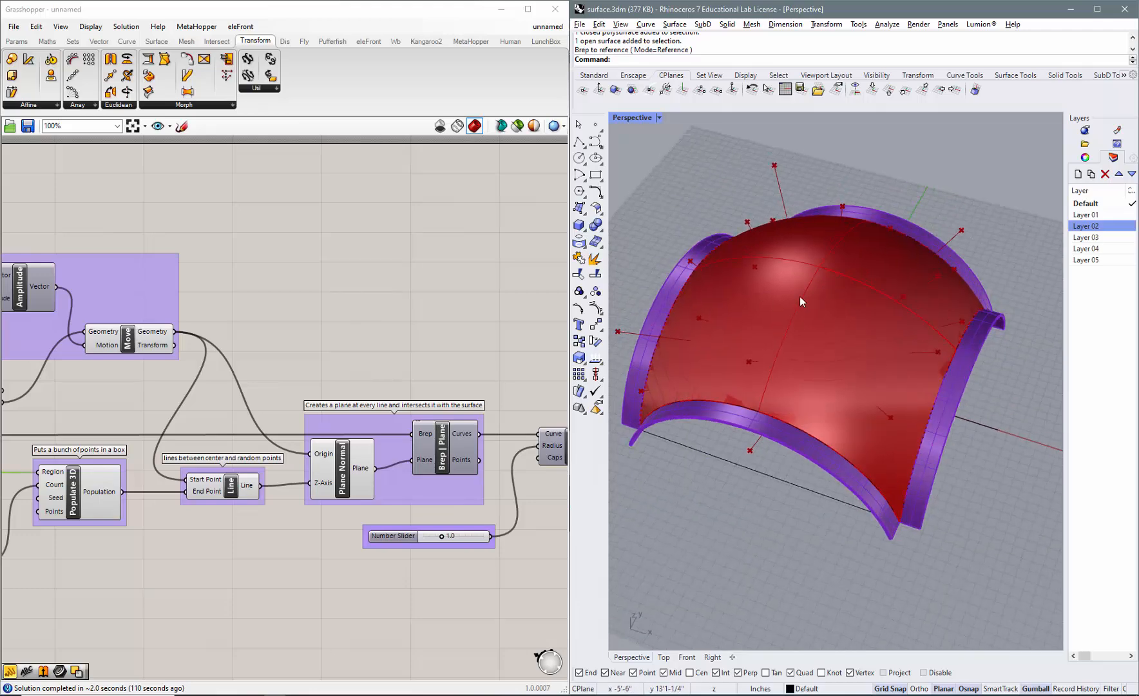
{"action": "right_click", "coordinate": [443, 456]}
{"action": "left_click", "coordinate": [468, 472]}
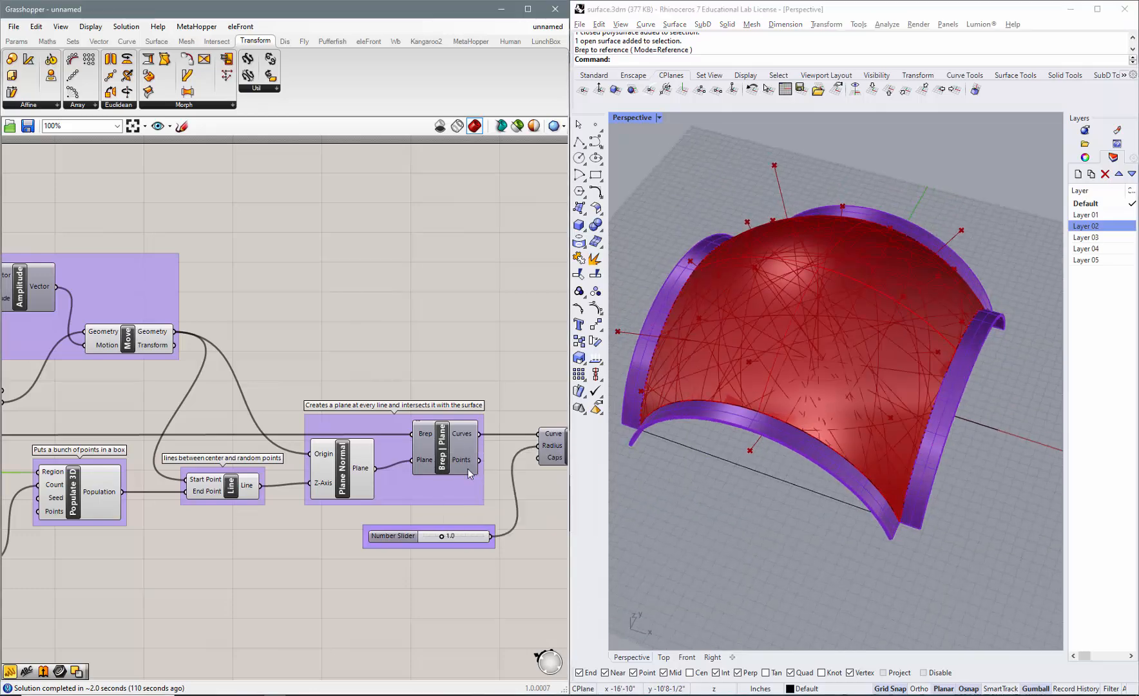
{"action": "right_click_drag", "start_coordinate": [739, 528], "coordinate": [783, 525]}
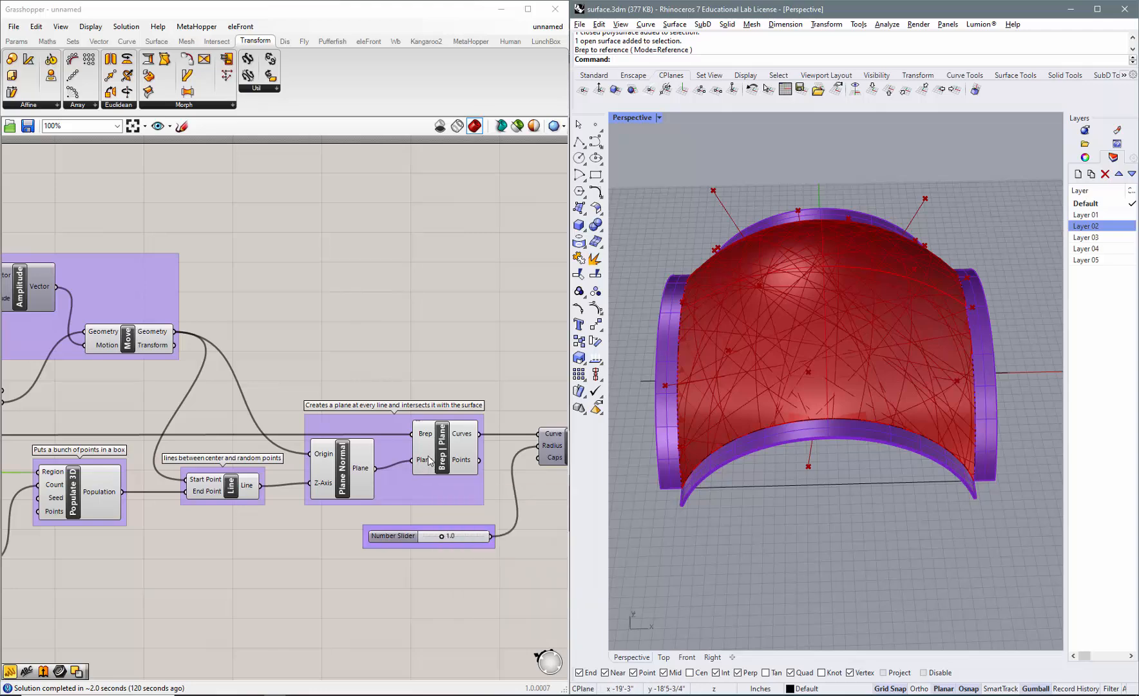
Turn off the previews of the components upstream of Plane Normal, including Area, Move, Populate 3D and Line.
{"action": "scroll", "coordinate": [430, 416], "scroll_direction": "down", "scroll_amount": 3}
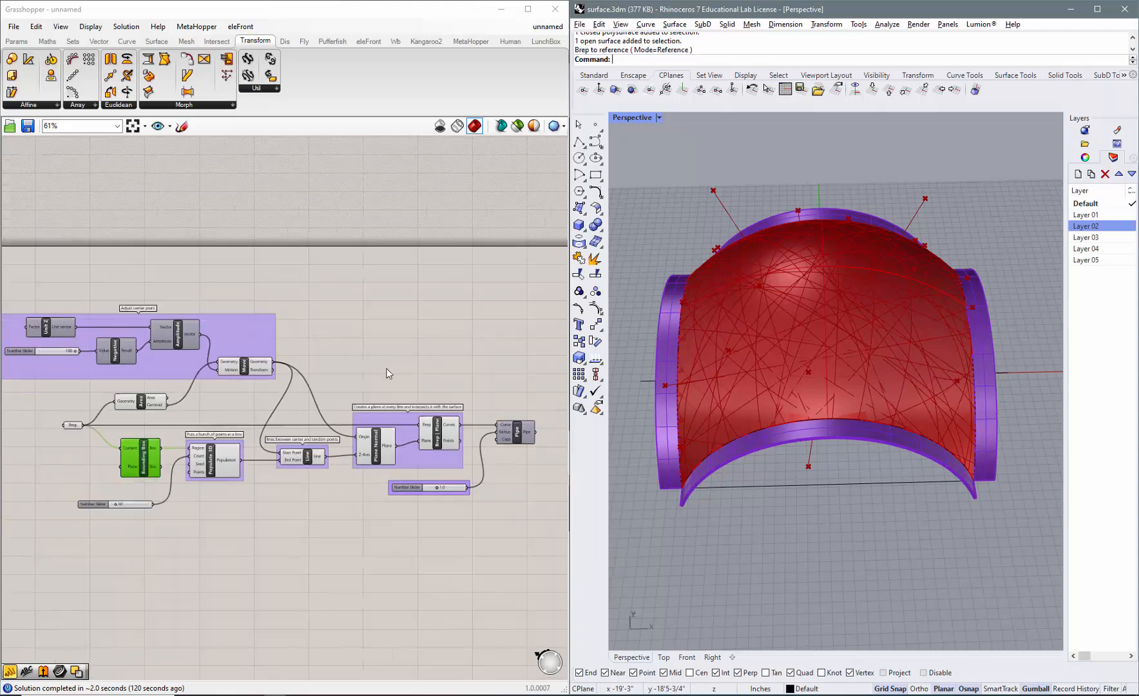
{"action": "scroll", "coordinate": [205, 433], "scroll_direction": "down", "scroll_amount": 2}
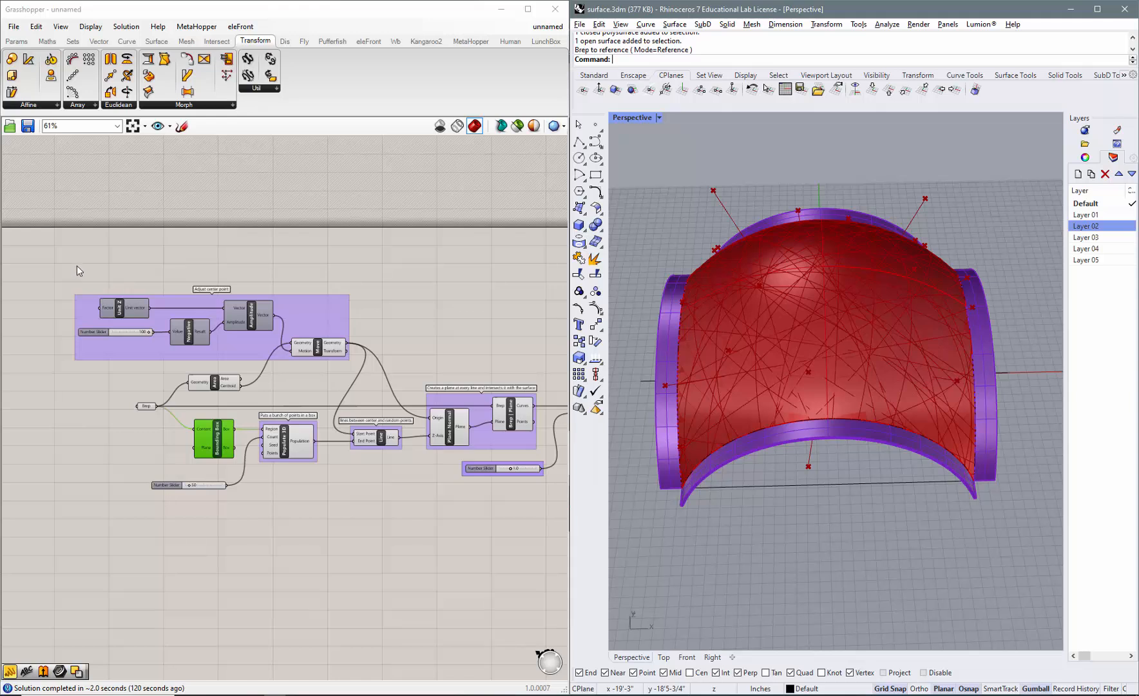
{"action": "left_click", "coordinate": [74, 262]}
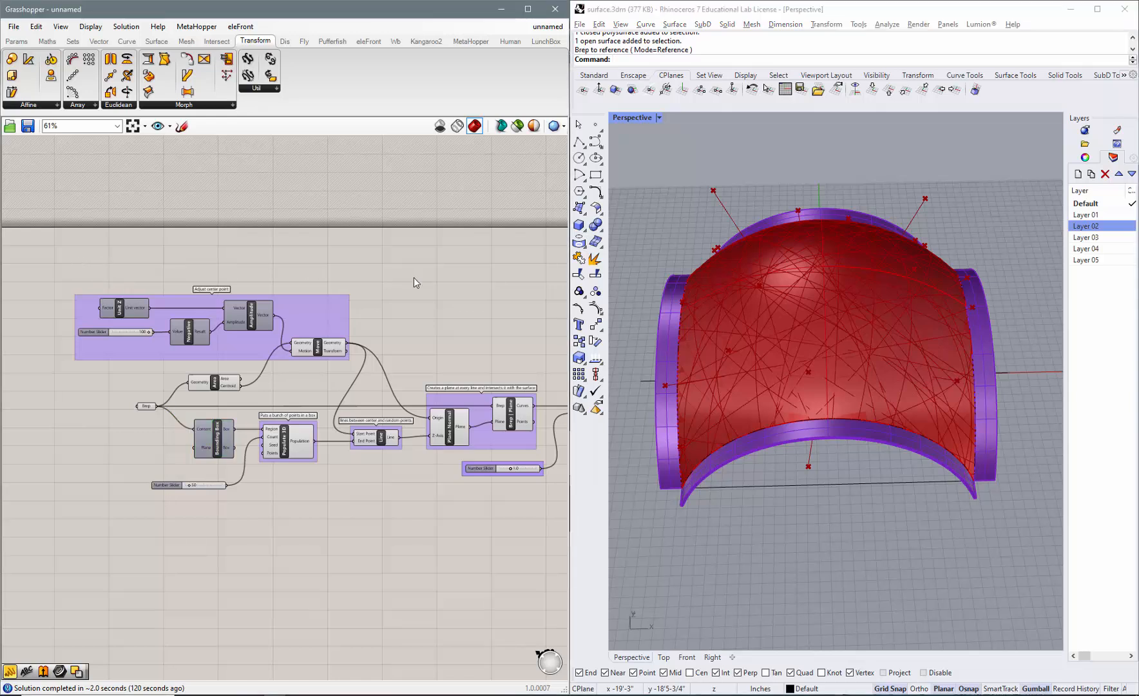
{"action": "left_click_drag", "start_coordinate": [414, 277], "coordinate": [184, 512]}
{"action": "middle_click", "coordinate": [270, 505]}
{"action": "left_click", "coordinate": [311, 462]}
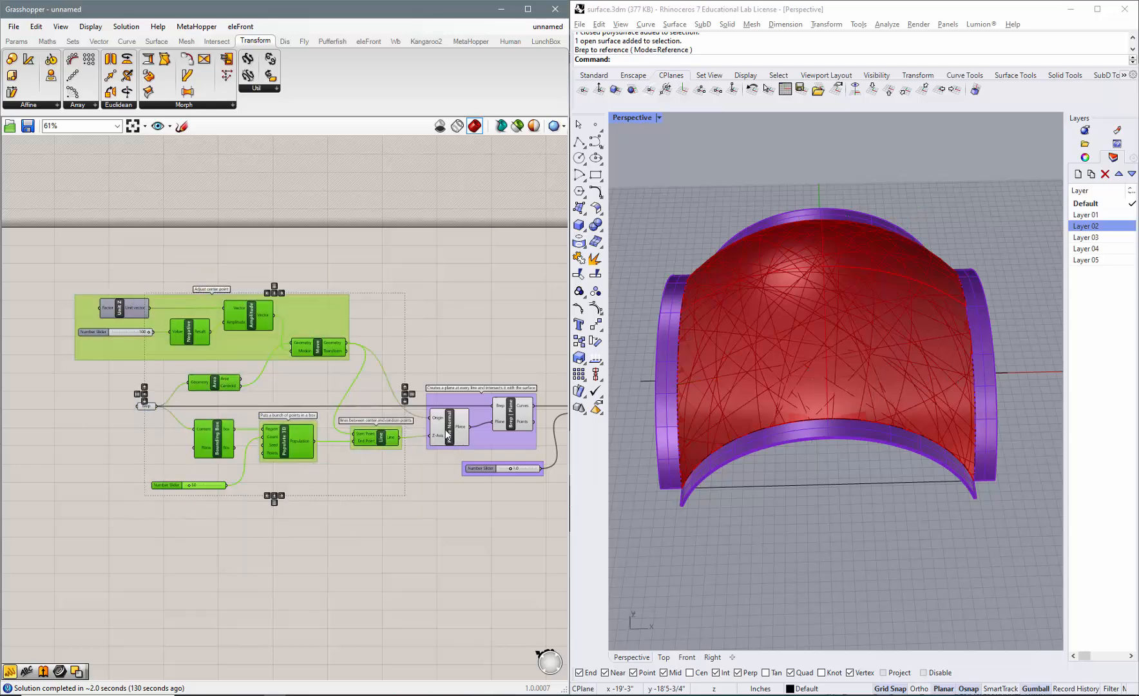
Turn off the Plane Normal component's preview and view the dome from a lower angle.
{"action": "left_click", "coordinate": [524, 360]}
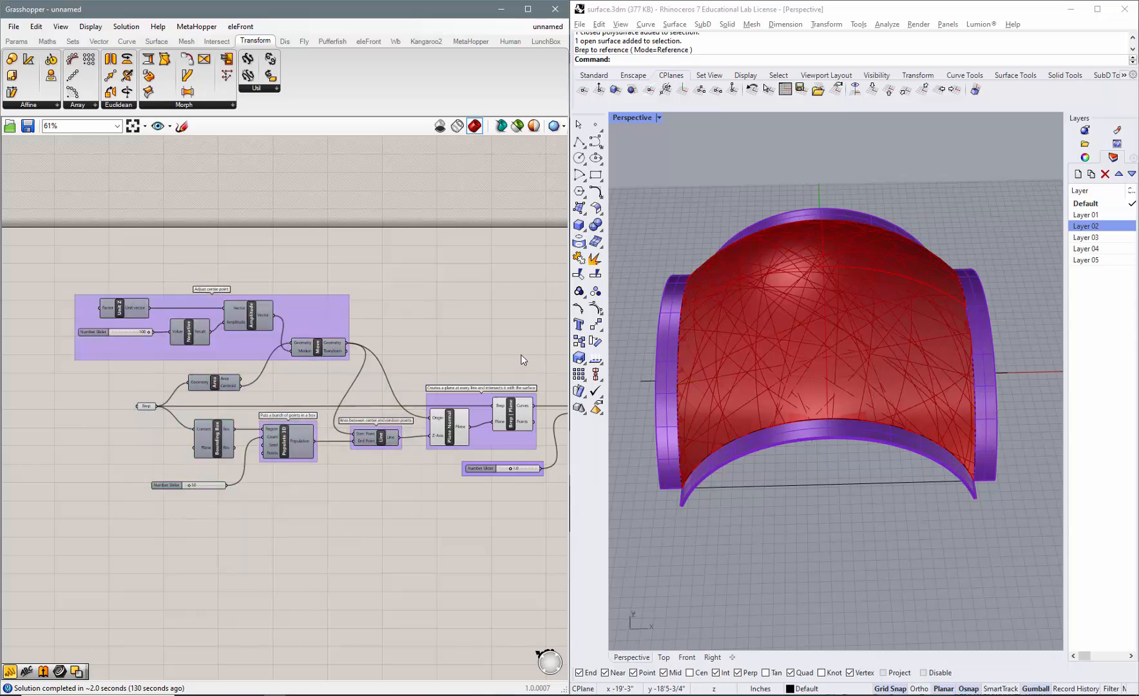
{"action": "left_click", "coordinate": [449, 425]}
{"action": "middle_click", "coordinate": [449, 426]}
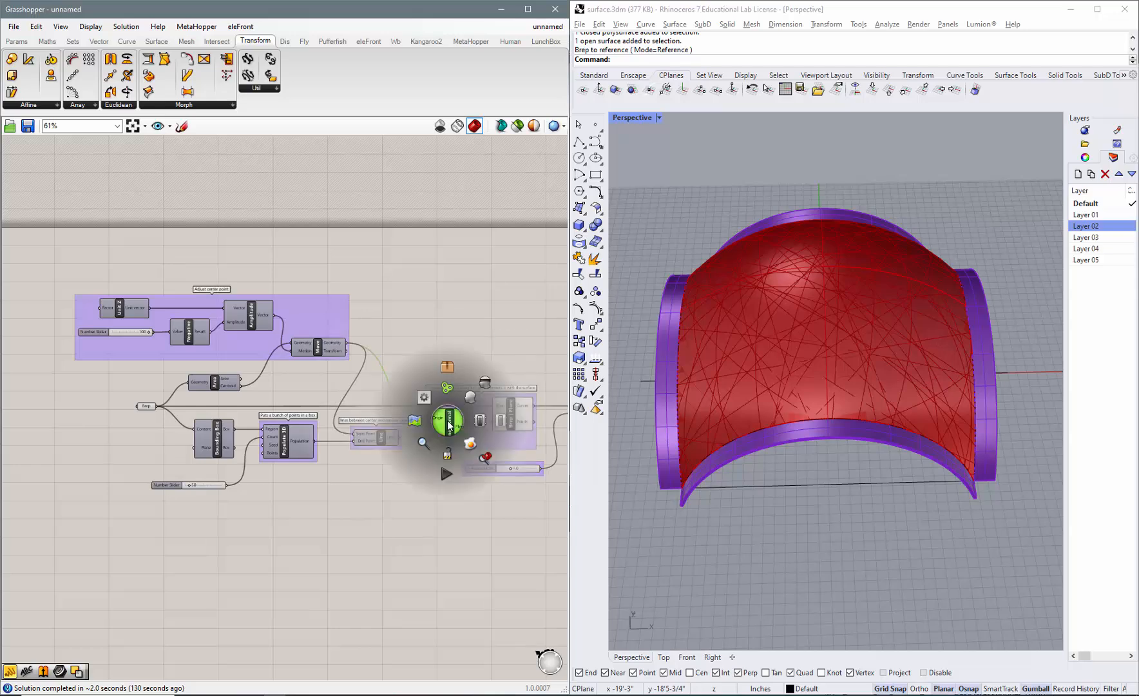
{"action": "left_click", "coordinate": [485, 389]}
{"action": "left_click", "coordinate": [844, 530]}
{"action": "right_click_drag", "start_coordinate": [845, 533], "coordinate": [741, 451]}
Set the number slider feeding the Populate 3D component's Count input to 60.
{"action": "left_click", "coordinate": [285, 545]}
{"action": "scroll", "coordinate": [196, 495], "scroll_direction": "up", "scroll_amount": 4}
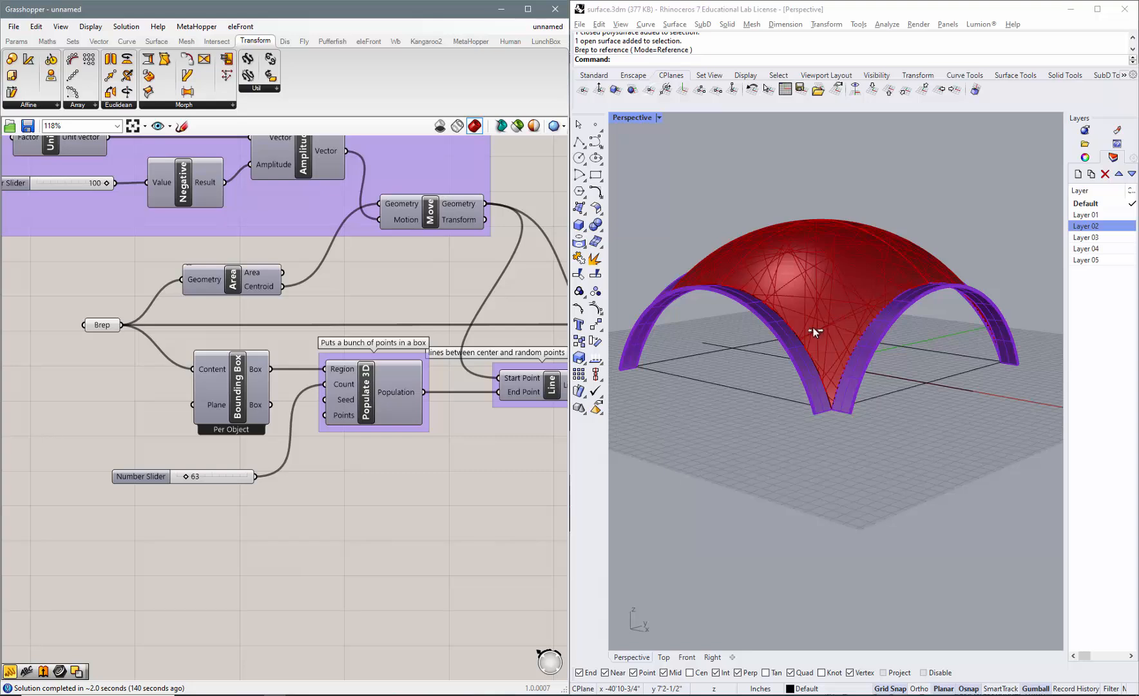
{"action": "double_click", "coordinate": [193, 480]}
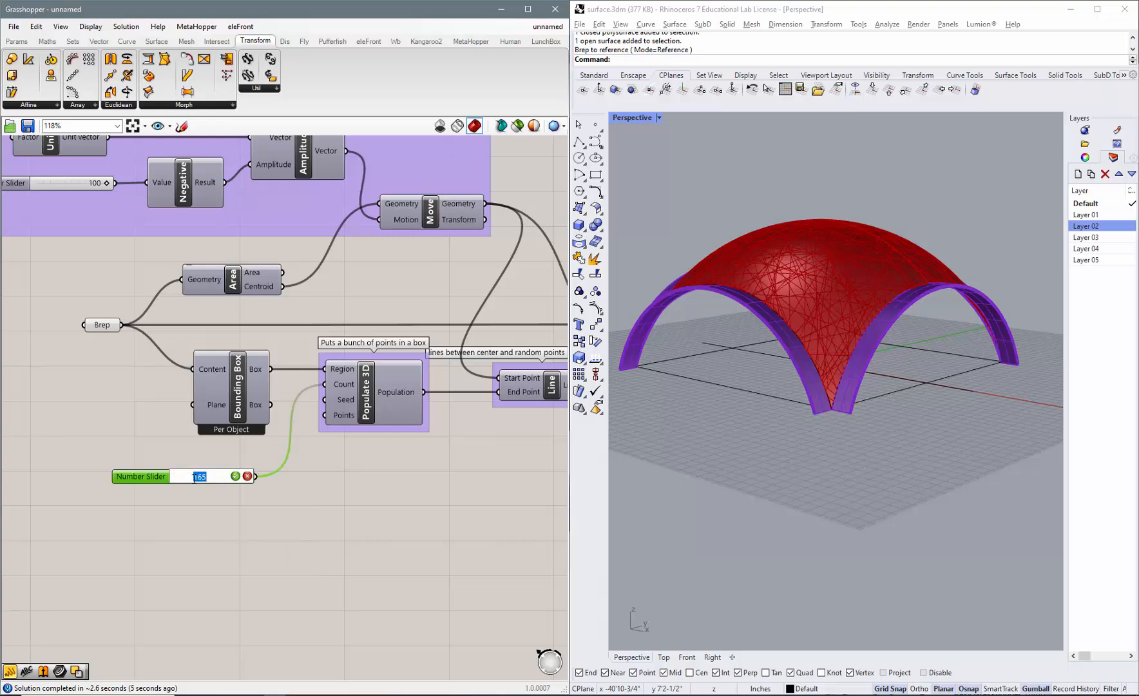
{"action": "type", "text": "60"}
{"action": "key", "text": "Return"}
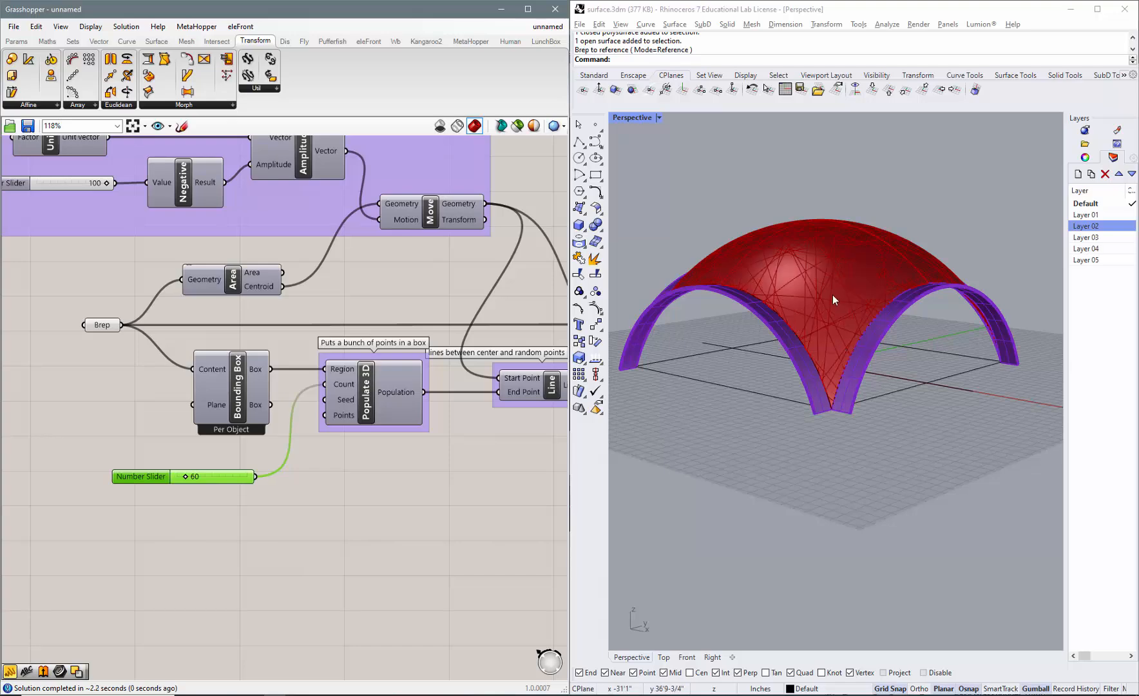
Examine the intersection curves on the dome from above and below, along with the group that adjusts the center point.
{"action": "right_click_drag", "start_coordinate": [831, 299], "coordinate": [820, 385]}
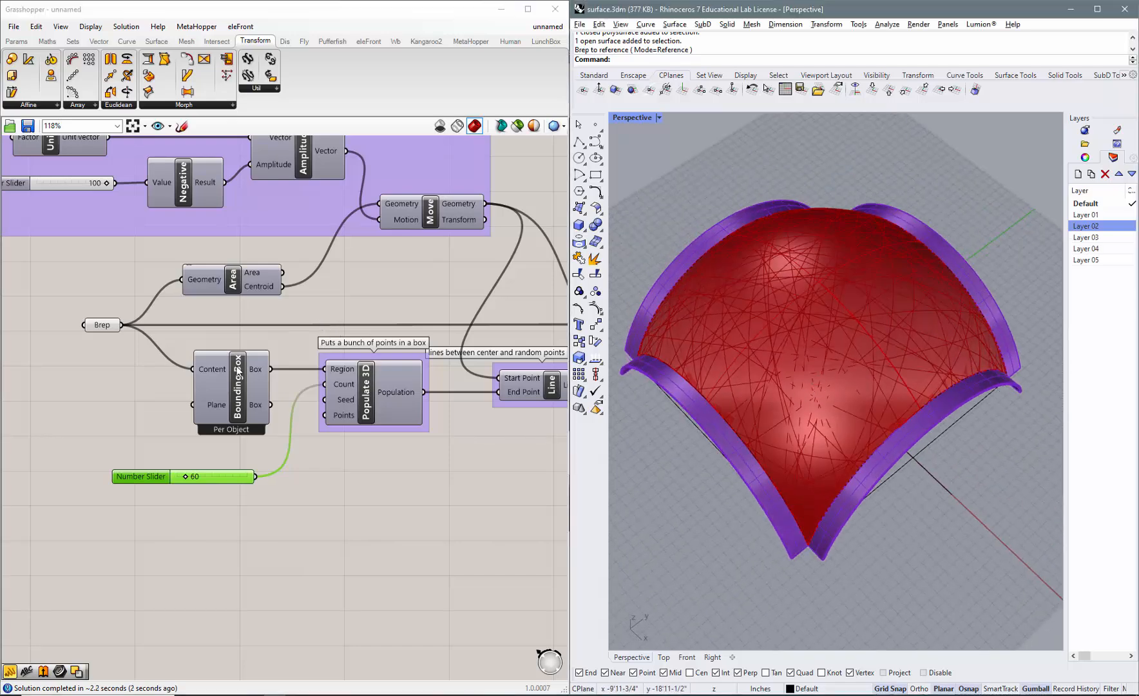
{"action": "scroll", "coordinate": [197, 390], "scroll_direction": "down", "scroll_amount": 2}
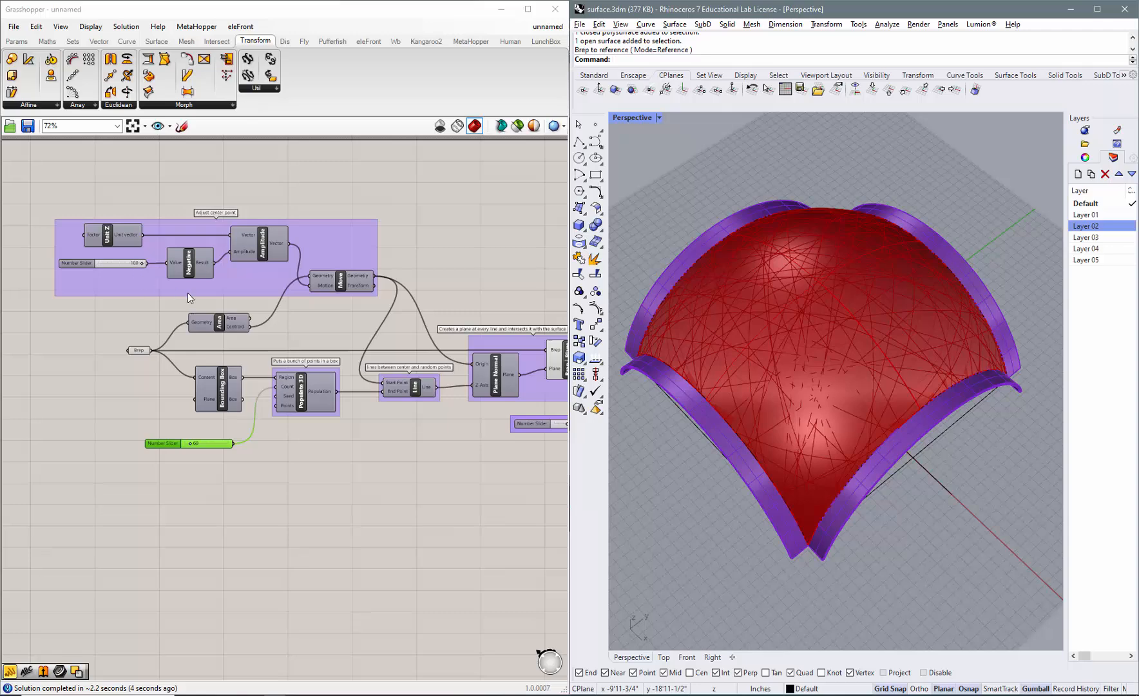
{"action": "scroll", "coordinate": [110, 265], "scroll_direction": "up", "scroll_amount": 2}
{"action": "right_click_drag", "start_coordinate": [709, 426], "coordinate": [815, 282]}
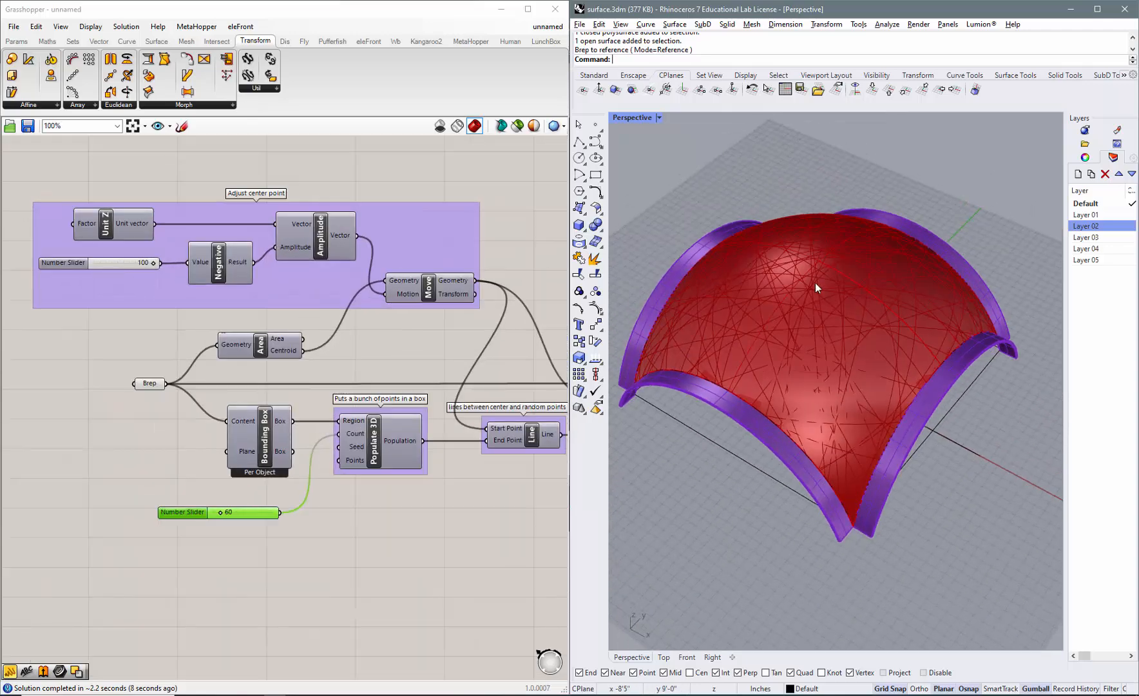
{"action": "right_click_drag", "start_coordinate": [813, 462], "coordinate": [833, 288]}
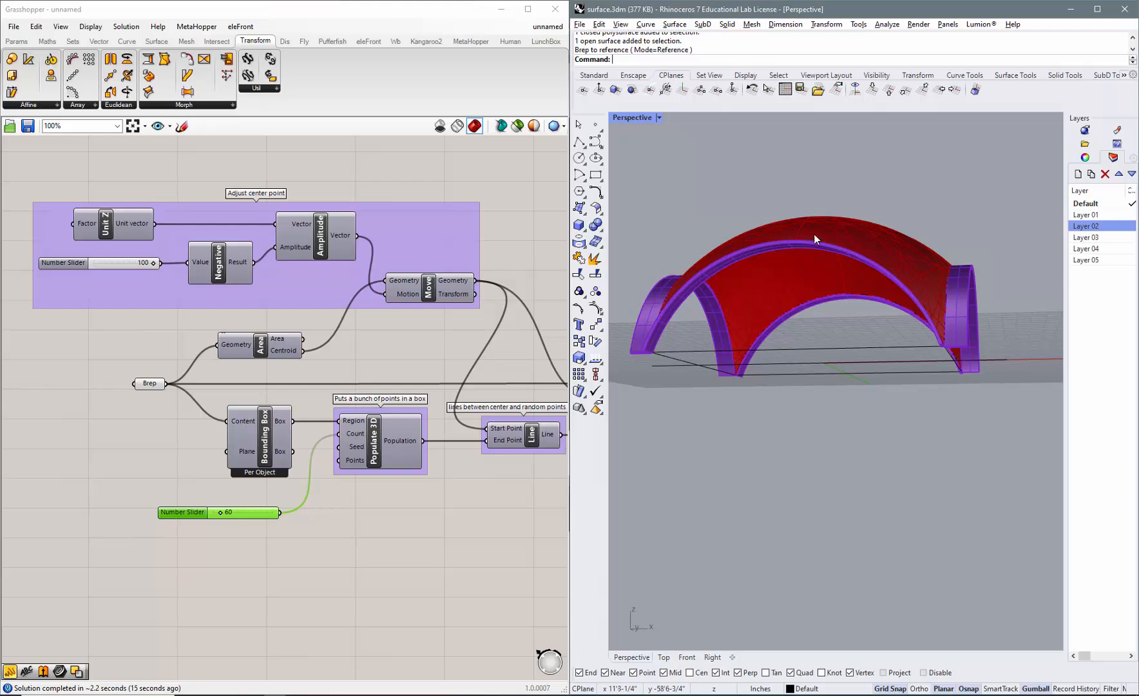
{"action": "right_click_drag", "start_coordinate": [813, 233], "coordinate": [721, 401]}
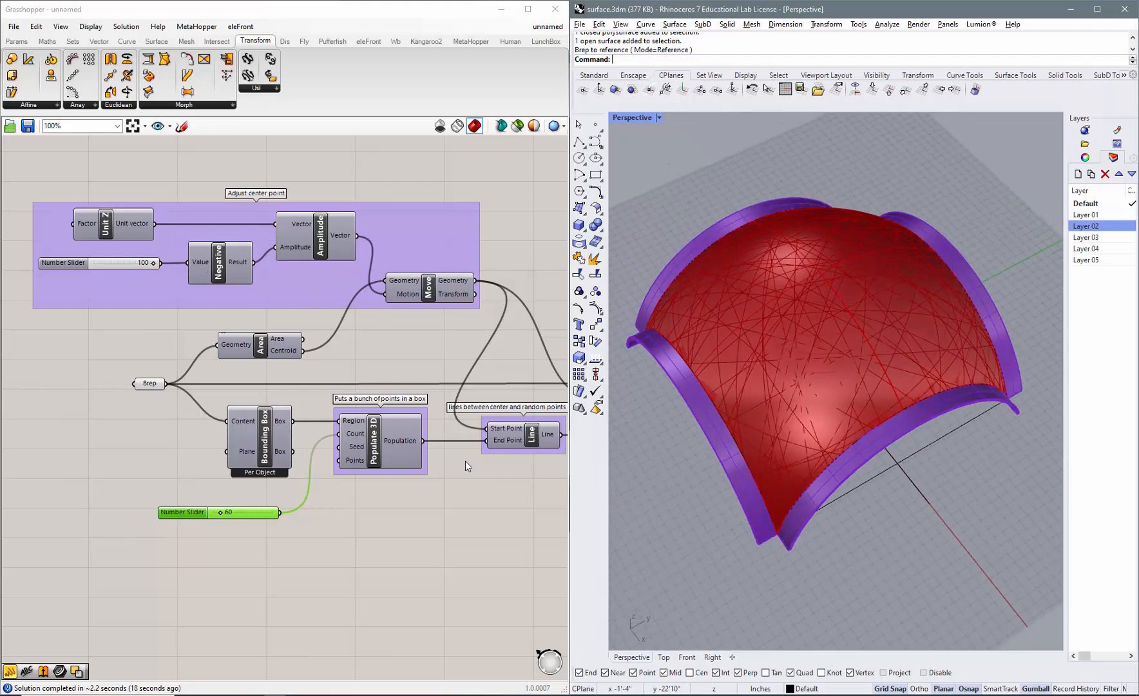
Turn off the Brep | Plane component's preview.
{"action": "scroll", "coordinate": [200, 375], "scroll_direction": "down", "scroll_amount": 6}
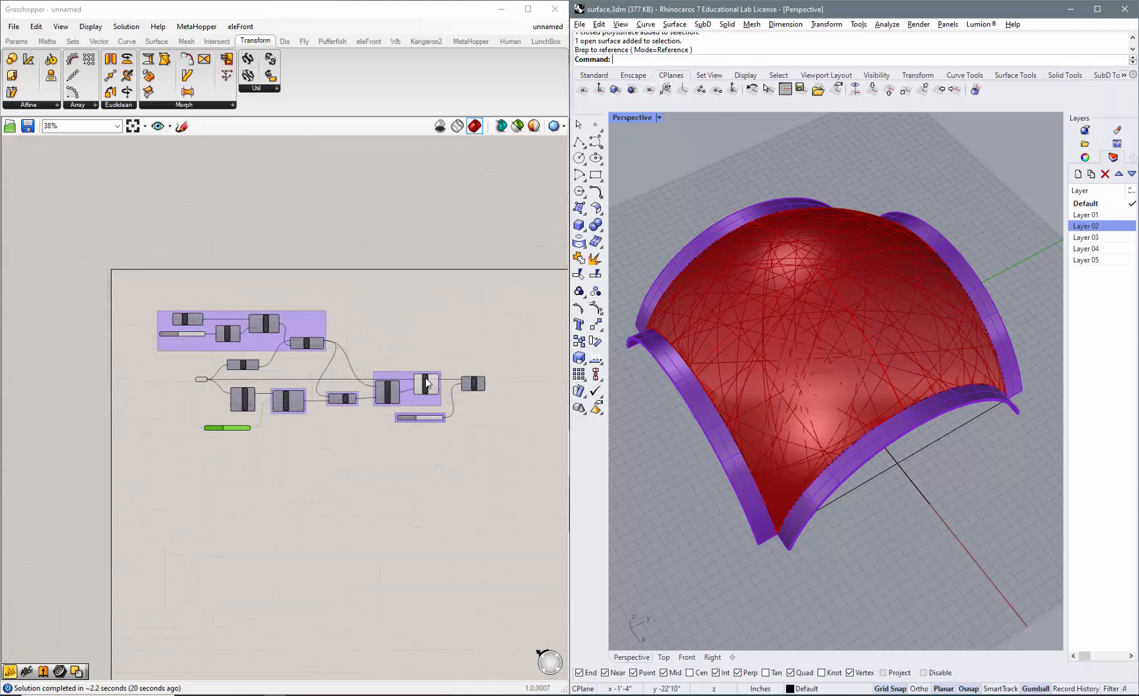
{"action": "scroll", "coordinate": [424, 378], "scroll_direction": "up", "scroll_amount": 4}
{"action": "scroll", "coordinate": [483, 393], "scroll_direction": "up", "scroll_amount": 3}
{"action": "right_click", "coordinate": [389, 389]}
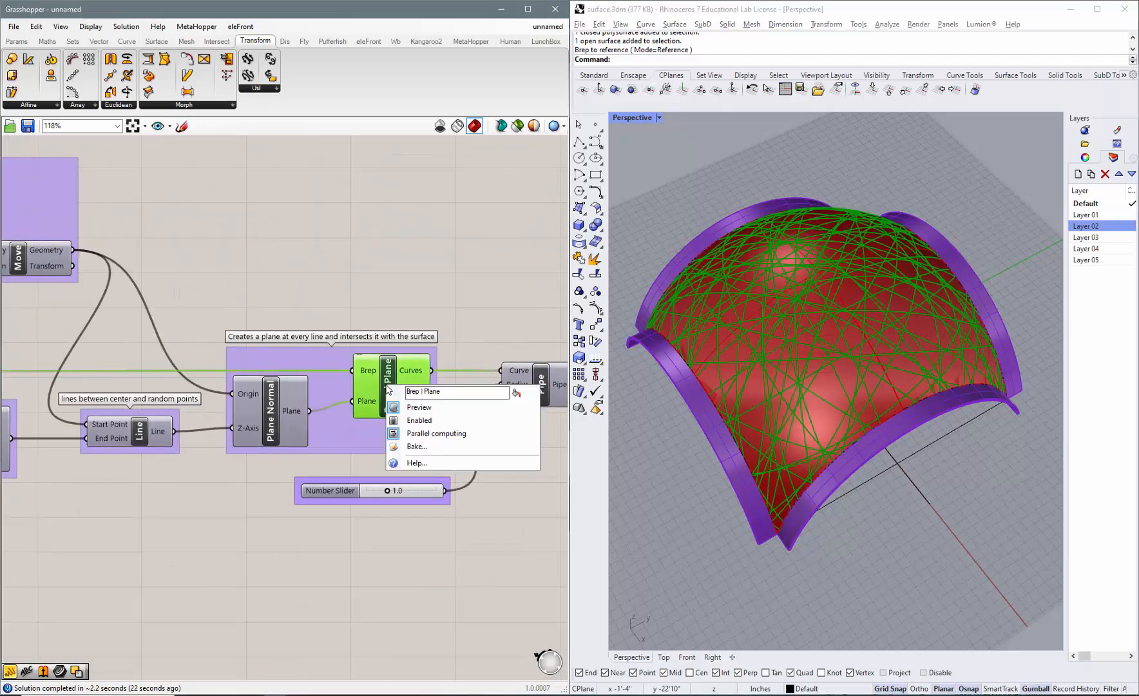
{"action": "left_click", "coordinate": [414, 407]}
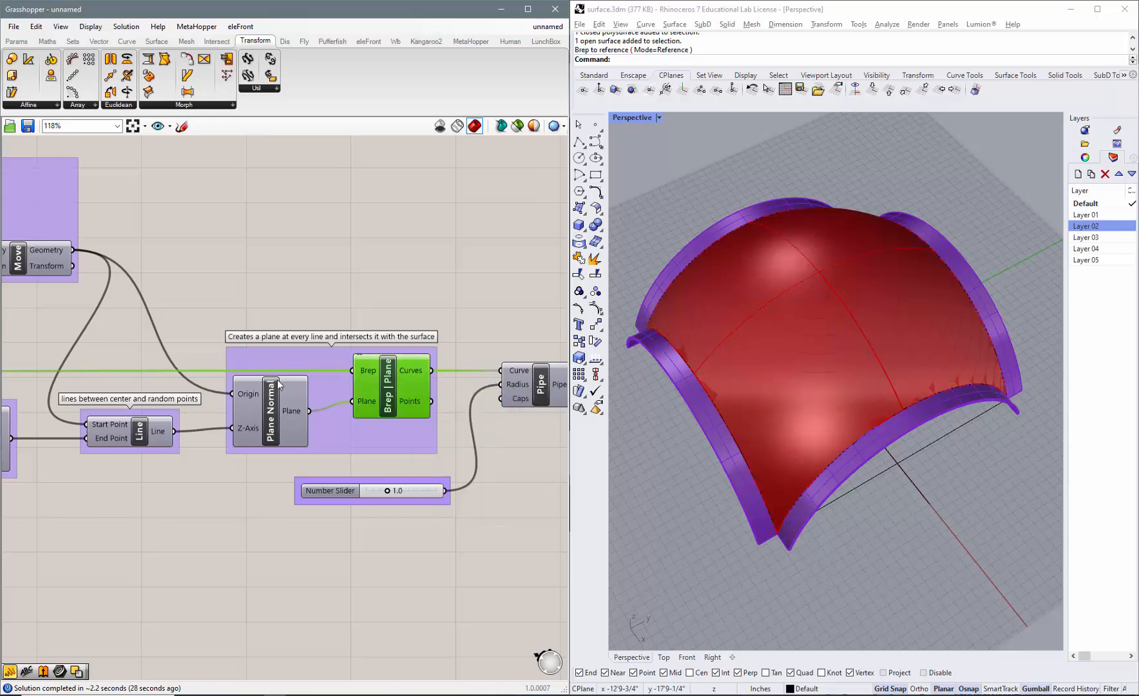
Turn on the Pipe component's preview and inspect the pipes on the dome up close.
{"action": "scroll", "coordinate": [277, 381], "scroll_direction": "down", "scroll_amount": 3}
{"action": "scroll", "coordinate": [465, 394], "scroll_direction": "up", "scroll_amount": 3}
{"action": "right_click", "coordinate": [419, 380]}
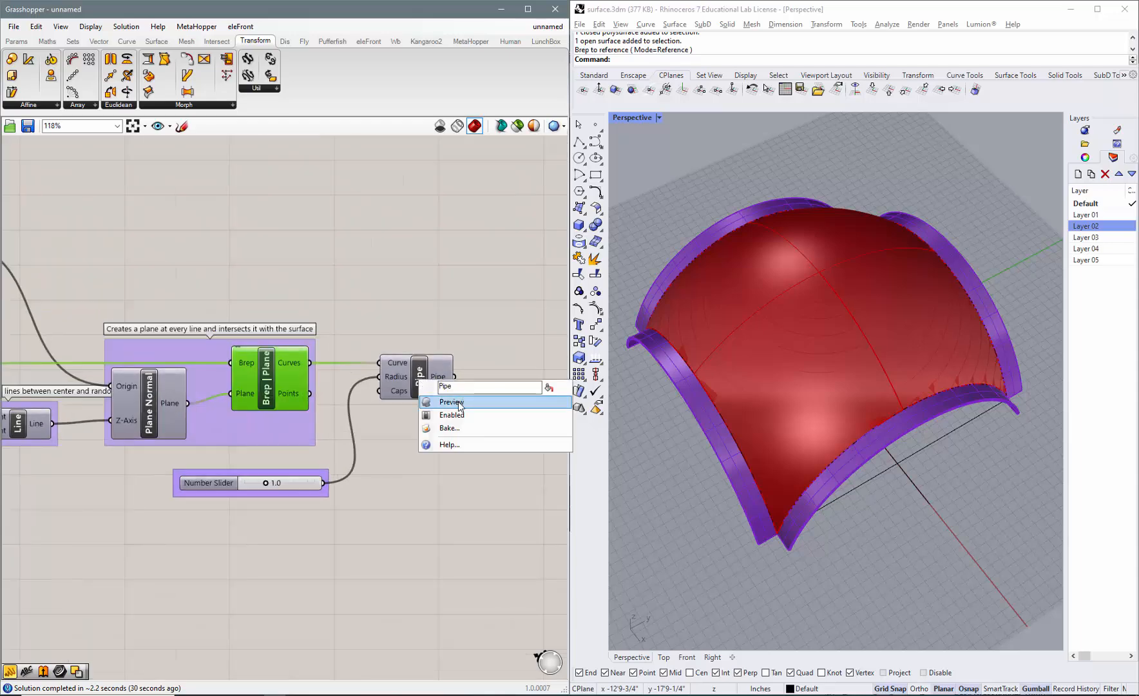
{"action": "left_click", "coordinate": [434, 402]}
{"action": "right_click_drag", "start_coordinate": [830, 506], "coordinate": [807, 464]}
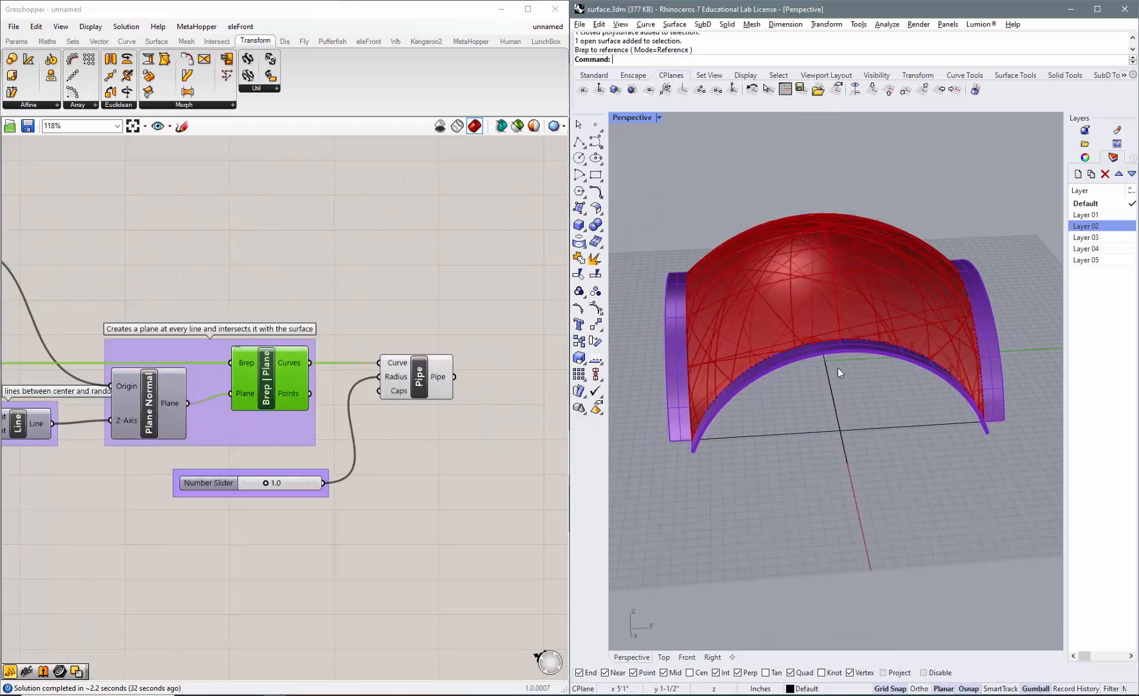
{"action": "scroll", "coordinate": [858, 333], "scroll_direction": "up", "scroll_amount": 5}
{"action": "scroll", "coordinate": [813, 318], "scroll_direction": "up", "scroll_amount": 2}
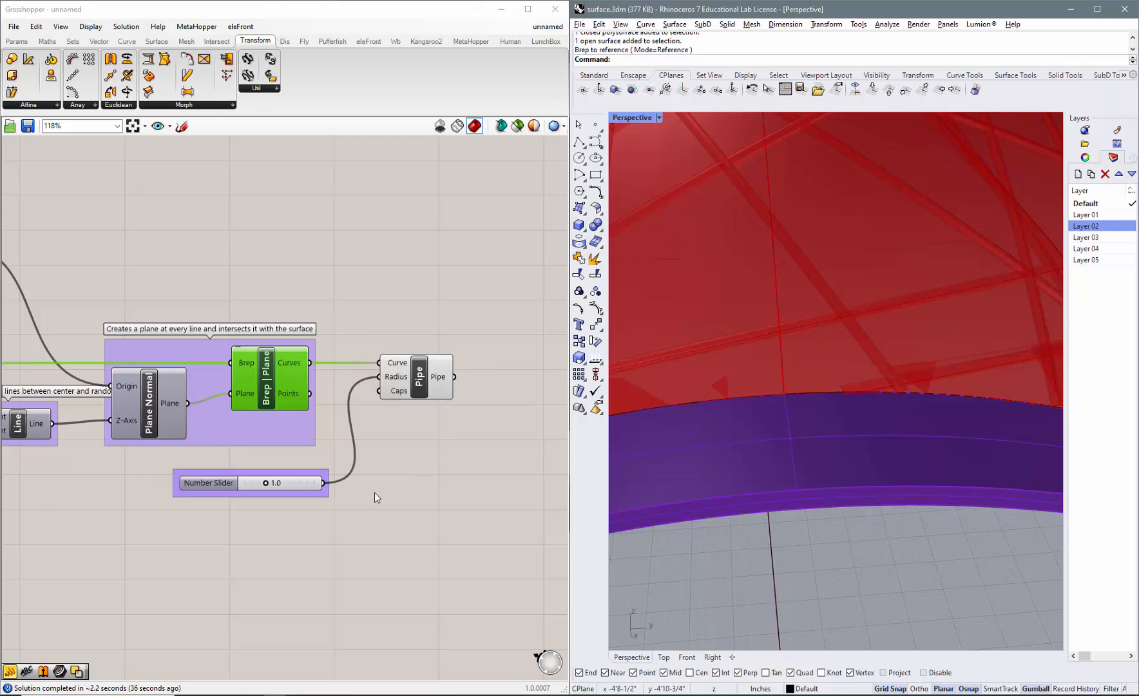
Set the Pipe component's Radius slider to 2.0 and check the thicker pipes across the whole dome.
{"action": "double_click", "coordinate": [246, 484]}
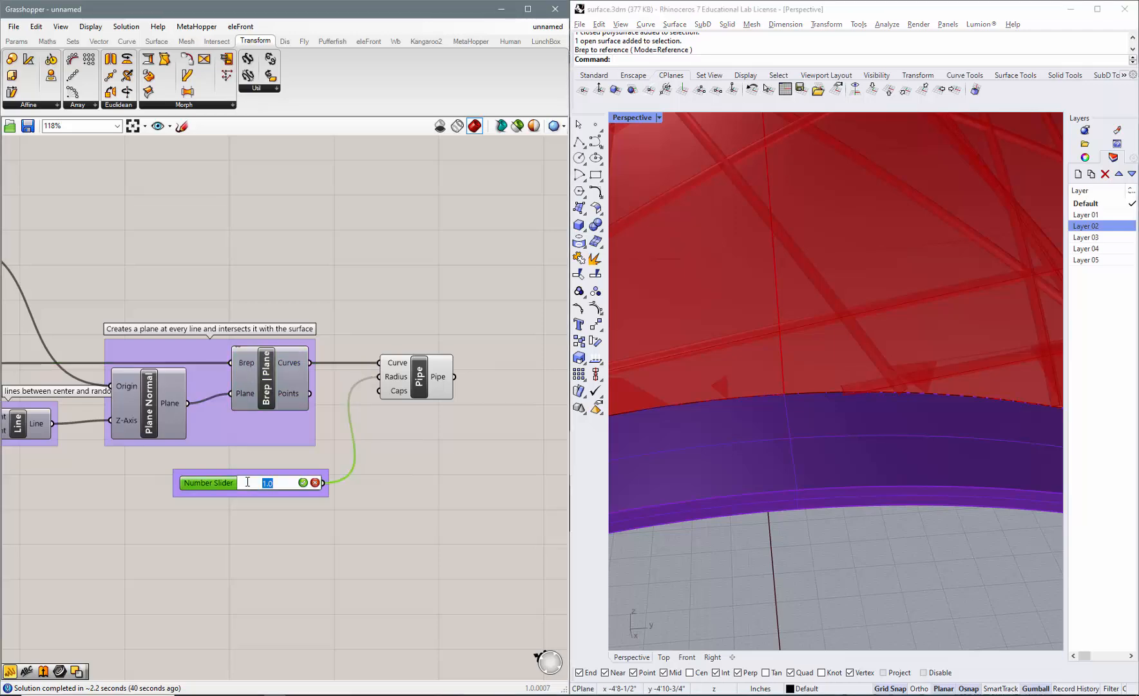
{"action": "type", "text": "2"}
{"action": "key", "text": "Return"}
{"action": "scroll", "coordinate": [844, 406], "scroll_direction": "down", "scroll_amount": 5}
{"action": "scroll", "coordinate": [846, 432], "scroll_direction": "down", "scroll_amount": 3}
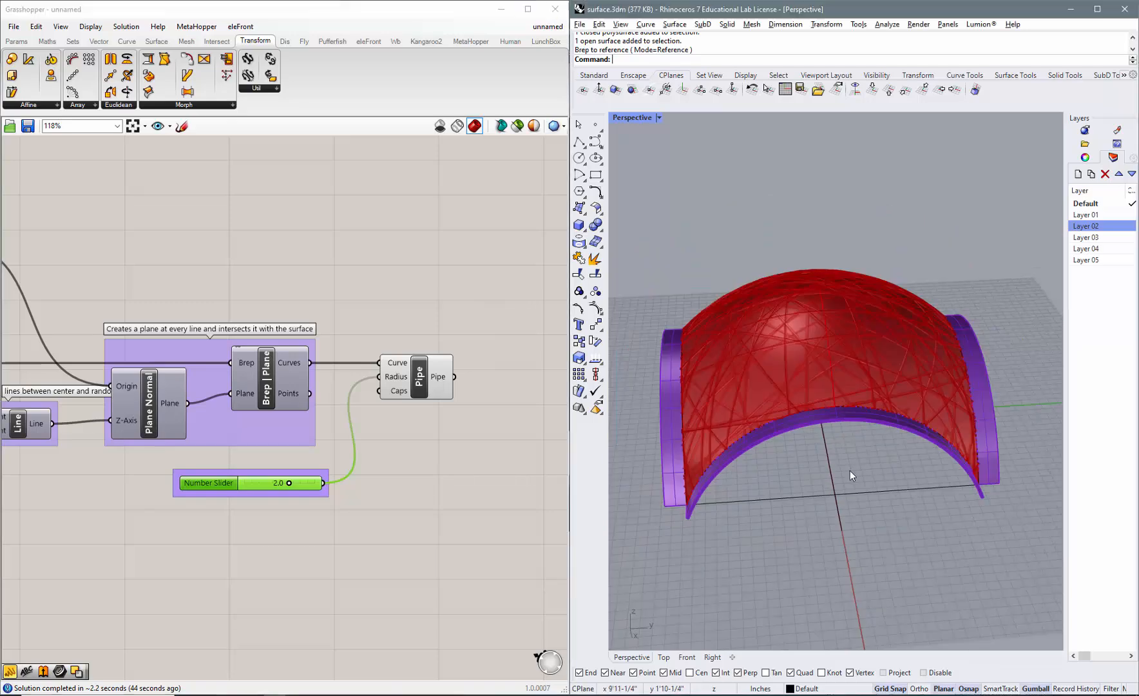
{"action": "right_click_drag", "start_coordinate": [850, 471], "coordinate": [1034, 461]}
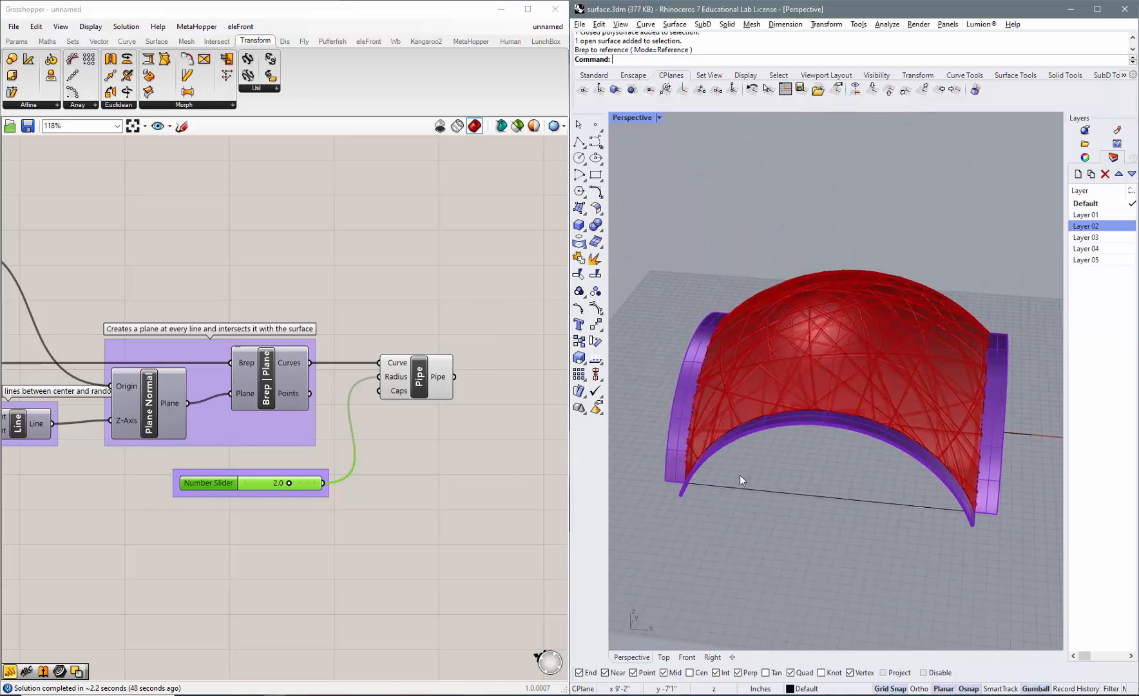
Turn off the preview of the input Brep parameter at the start of the definition.
{"action": "scroll", "coordinate": [427, 465], "scroll_direction": "down", "scroll_amount": 4}
{"action": "scroll", "coordinate": [427, 464], "scroll_direction": "down", "scroll_amount": 2}
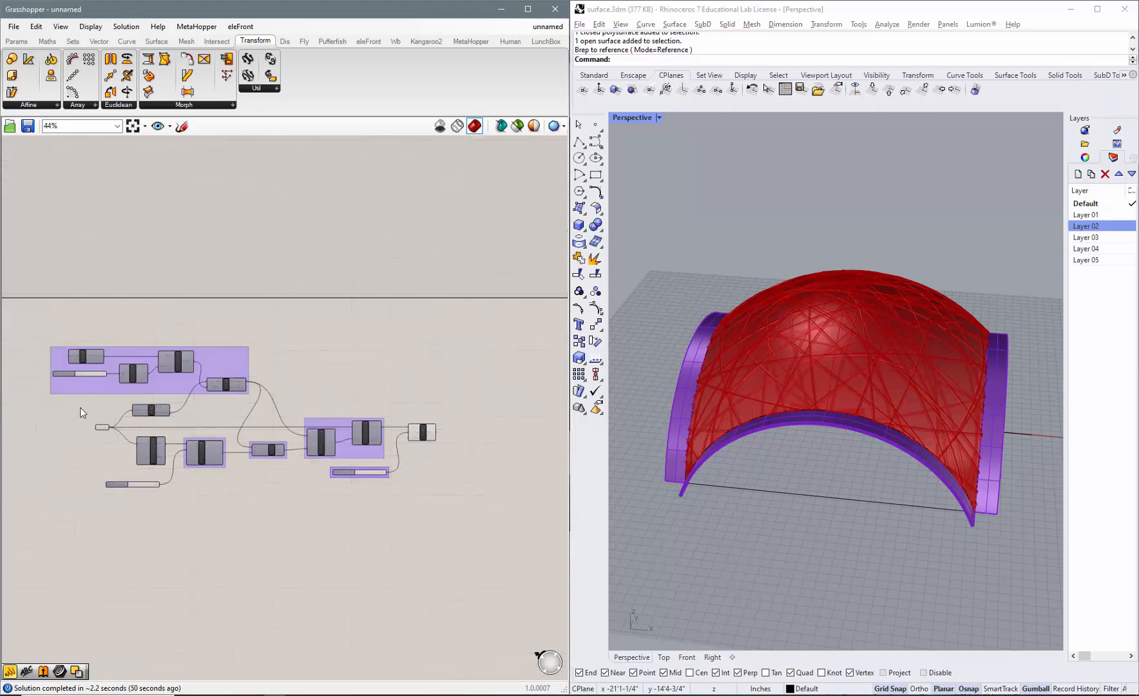
{"action": "left_click_drag", "start_coordinate": [35, 312], "coordinate": [115, 386]}
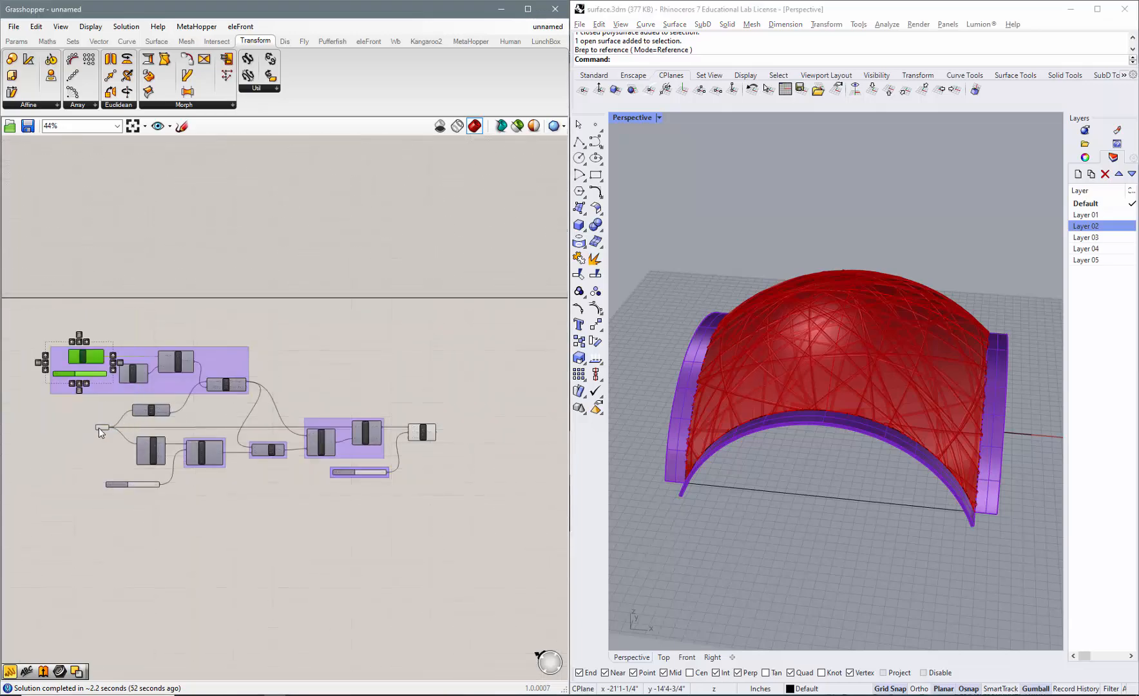
{"action": "right_click", "coordinate": [100, 427]}
{"action": "left_click", "coordinate": [122, 451]}
{"action": "left_click", "coordinate": [253, 514]}
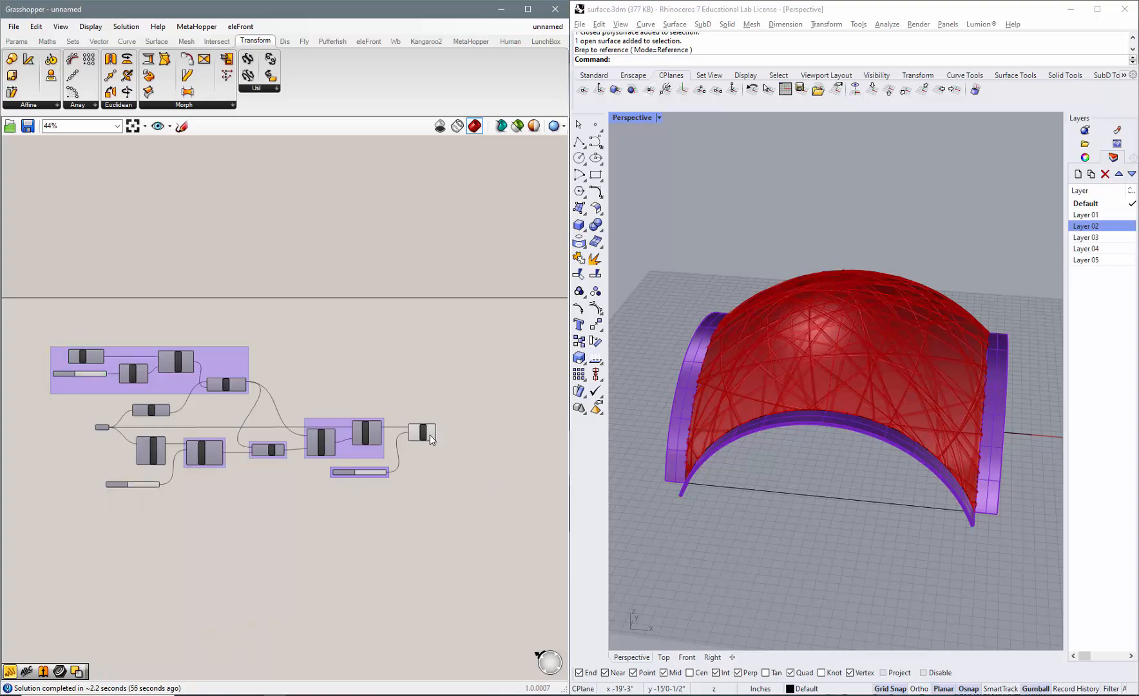
{"action": "scroll", "coordinate": [430, 440], "scroll_direction": "up", "scroll_amount": 3}
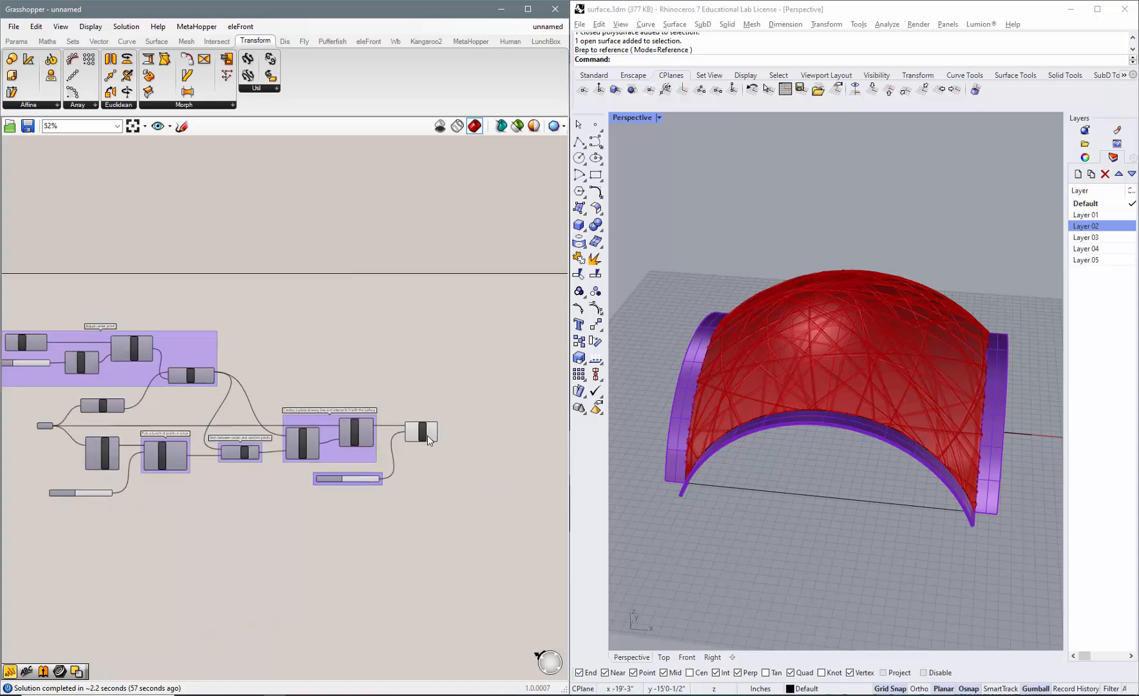
Hide Layer 01 in Rhino so only the pipe lattice and the edge arches show, and view the lattice from above.
{"action": "left_click", "coordinate": [619, 520]}
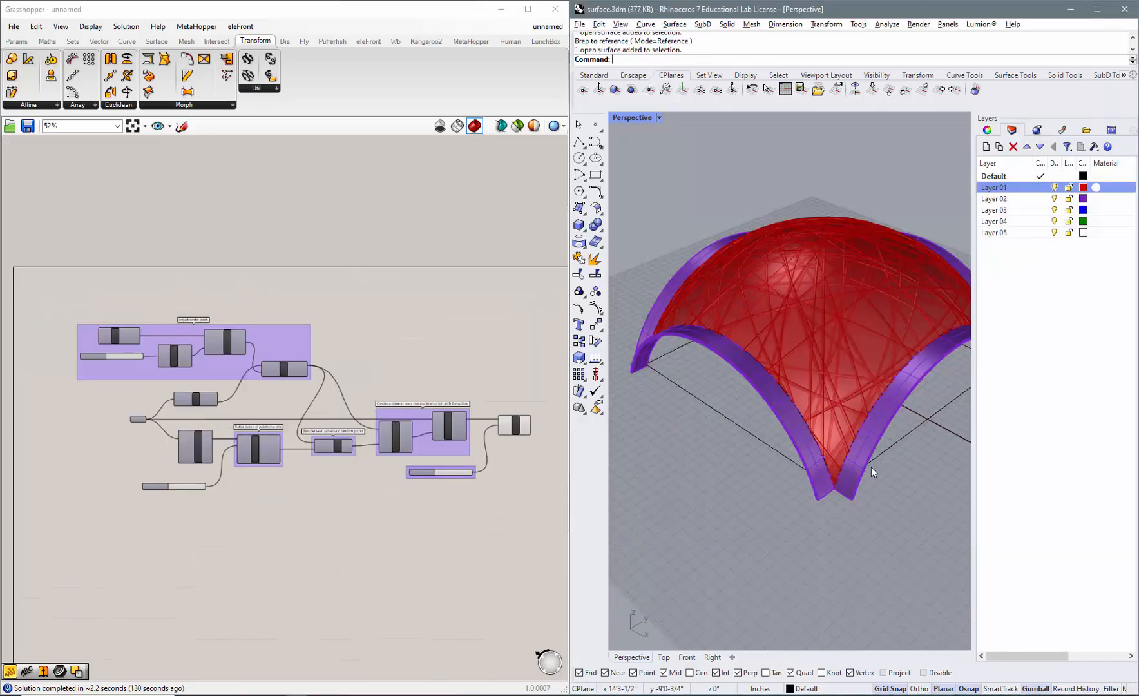
{"action": "left_click", "coordinate": [136, 420]}
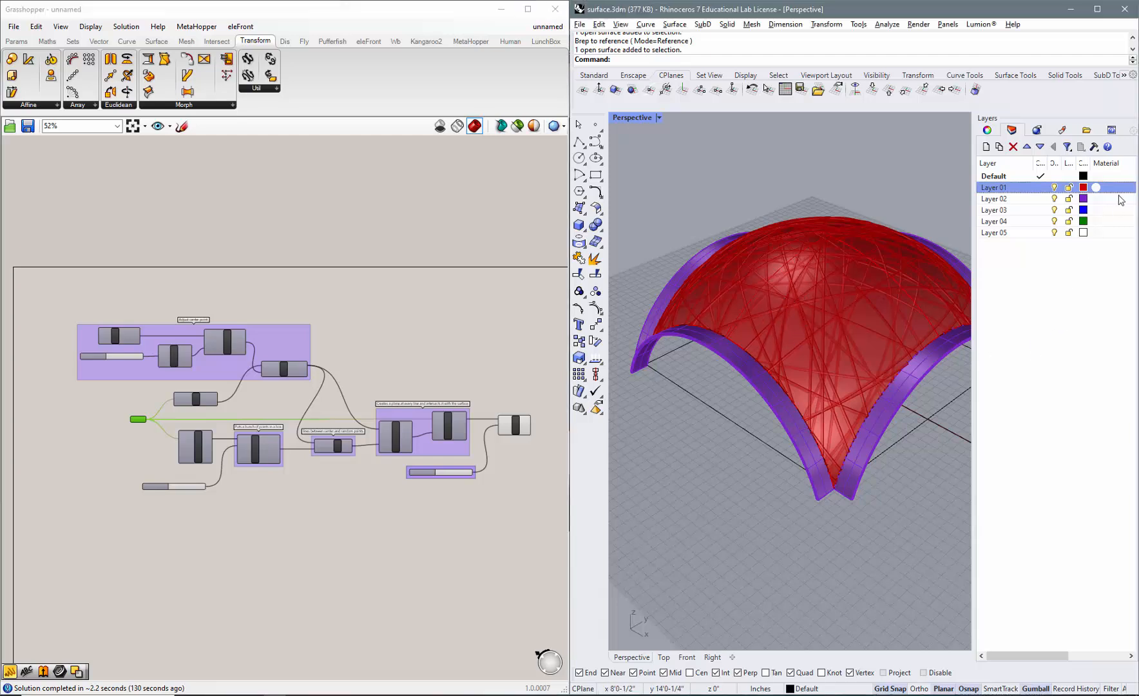
{"action": "left_click", "coordinate": [1054, 188]}
{"action": "right_click_drag", "start_coordinate": [773, 361], "coordinate": [709, 400]}
{"action": "scroll", "coordinate": [427, 472], "scroll_direction": "up", "scroll_amount": 4}
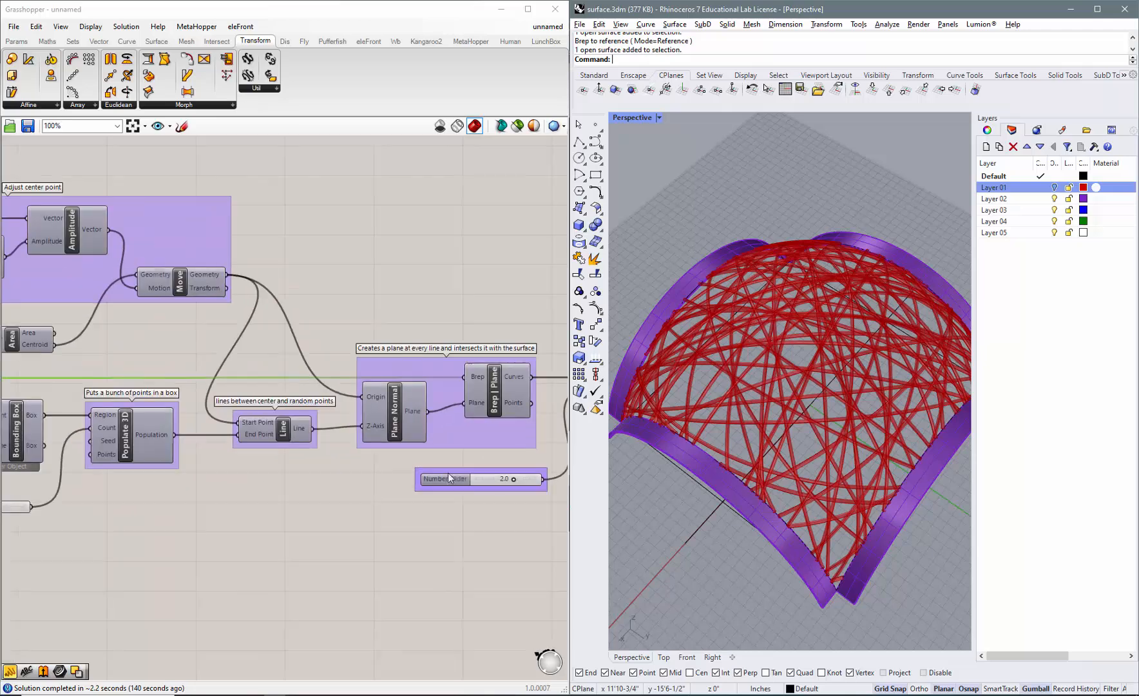
Set the Pipe component's Radius slider to 1.0 and check the thinner pipe lattice from a lower side view.
{"action": "scroll", "coordinate": [449, 474], "scroll_direction": "up", "scroll_amount": 4}
{"action": "double_click", "coordinate": [490, 475]}
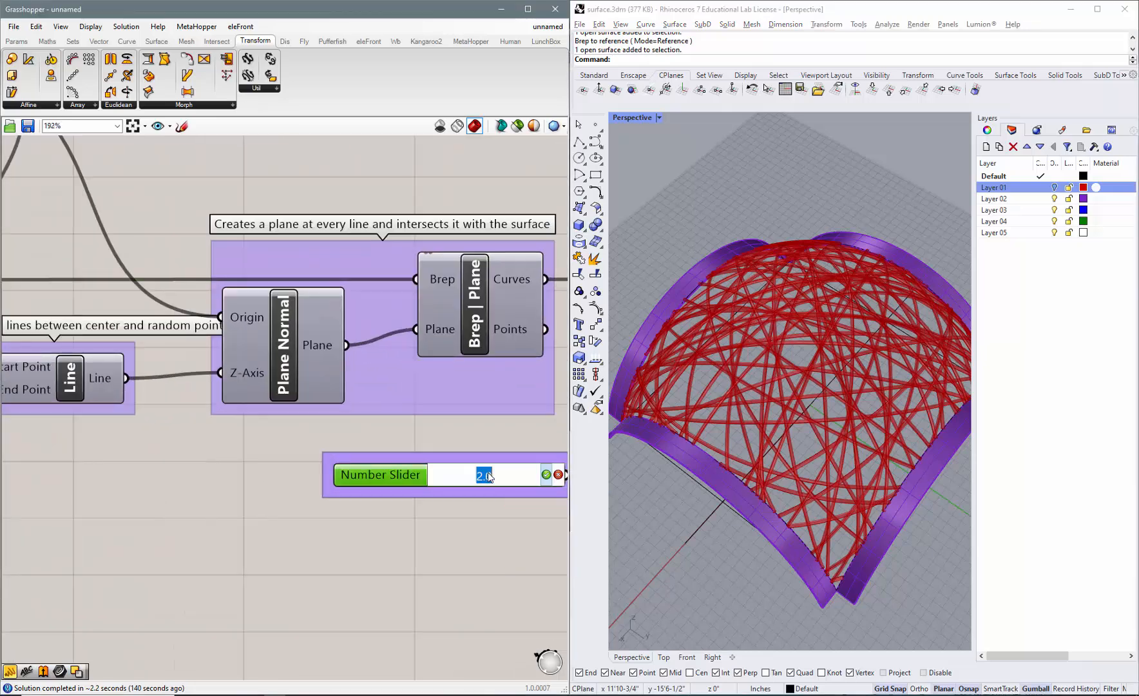
{"action": "type", "text": "1"}
{"action": "key", "text": "Return"}
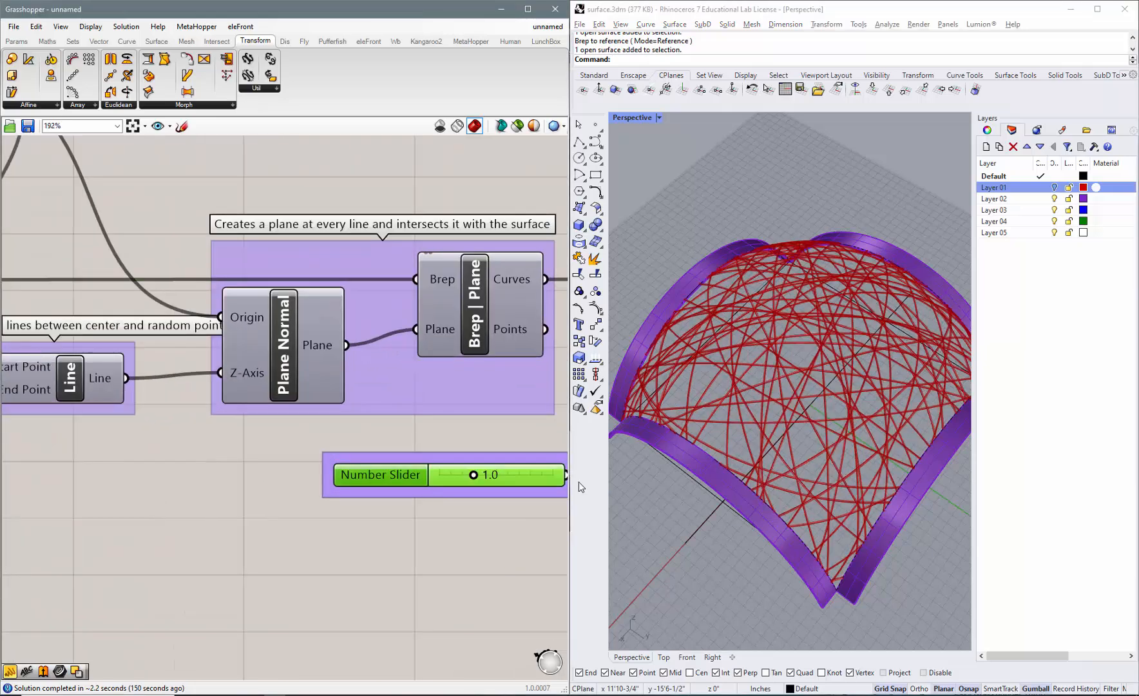
{"action": "scroll", "coordinate": [782, 387], "scroll_direction": "down", "scroll_amount": 4}
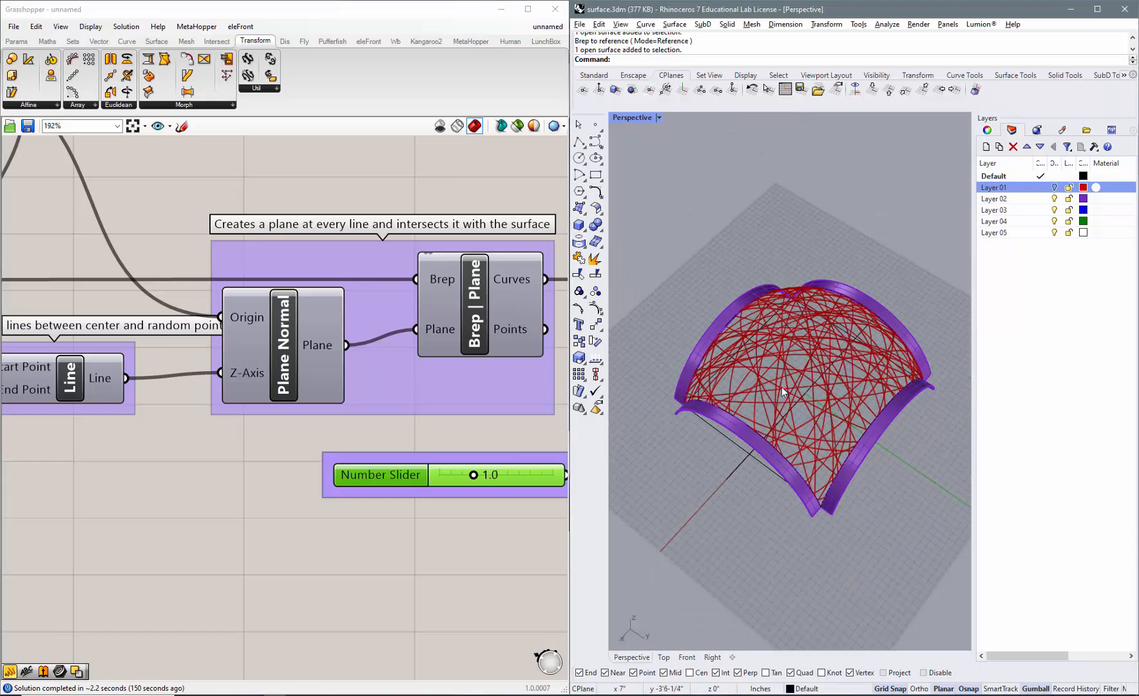
{"action": "right_click_drag", "start_coordinate": [781, 386], "coordinate": [918, 334]}
{"action": "scroll", "coordinate": [426, 416], "scroll_direction": "down", "scroll_amount": 6}
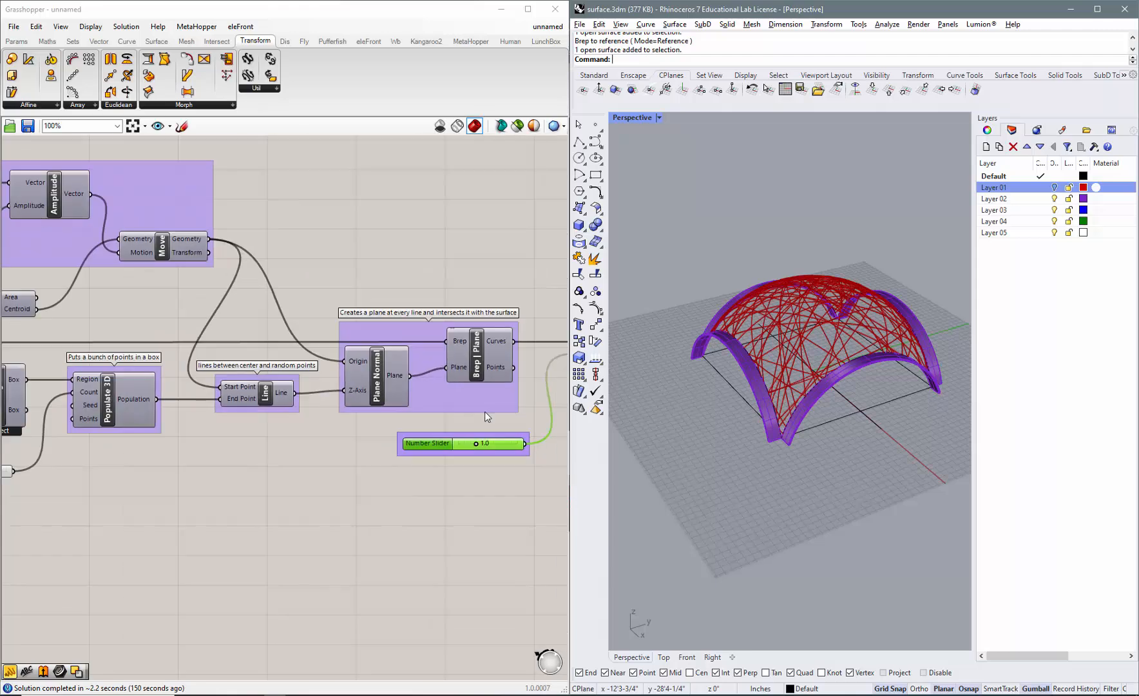
Add a number slider from 0 to 10 below the point count slider and connect it to Populate 3D's Seed input.
{"action": "scroll", "coordinate": [247, 421], "scroll_direction": "up", "scroll_amount": 3}
{"action": "scroll", "coordinate": [227, 449], "scroll_direction": "up", "scroll_amount": 2}
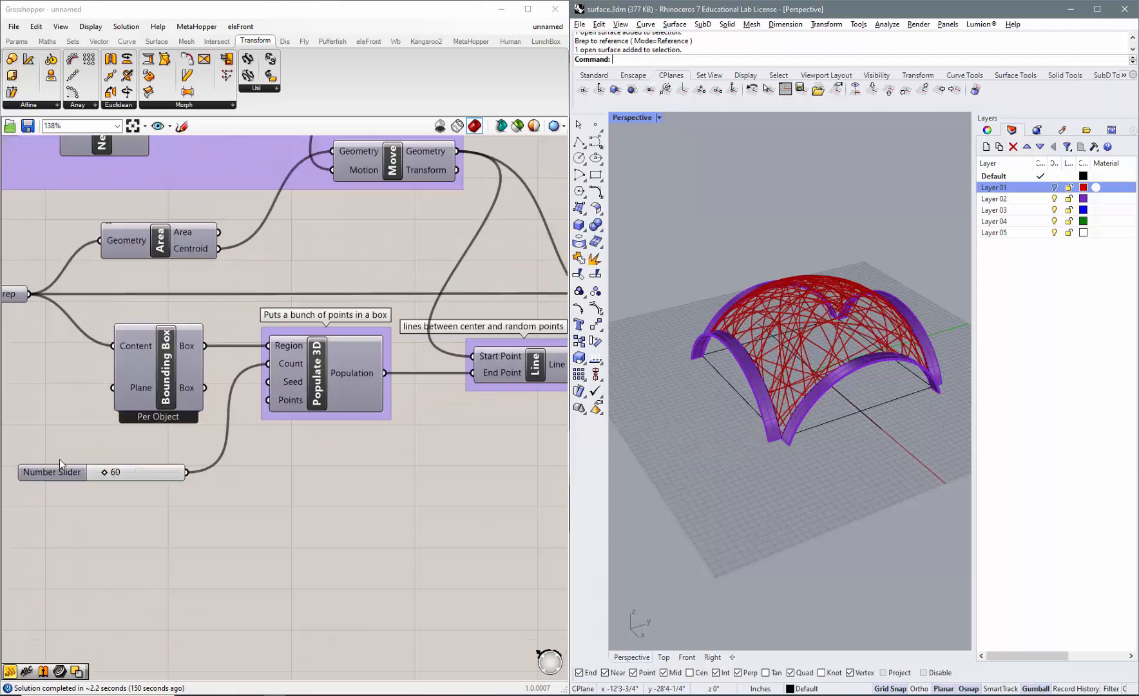
{"action": "left_click_drag", "start_coordinate": [63, 474], "coordinate": [55, 447]}
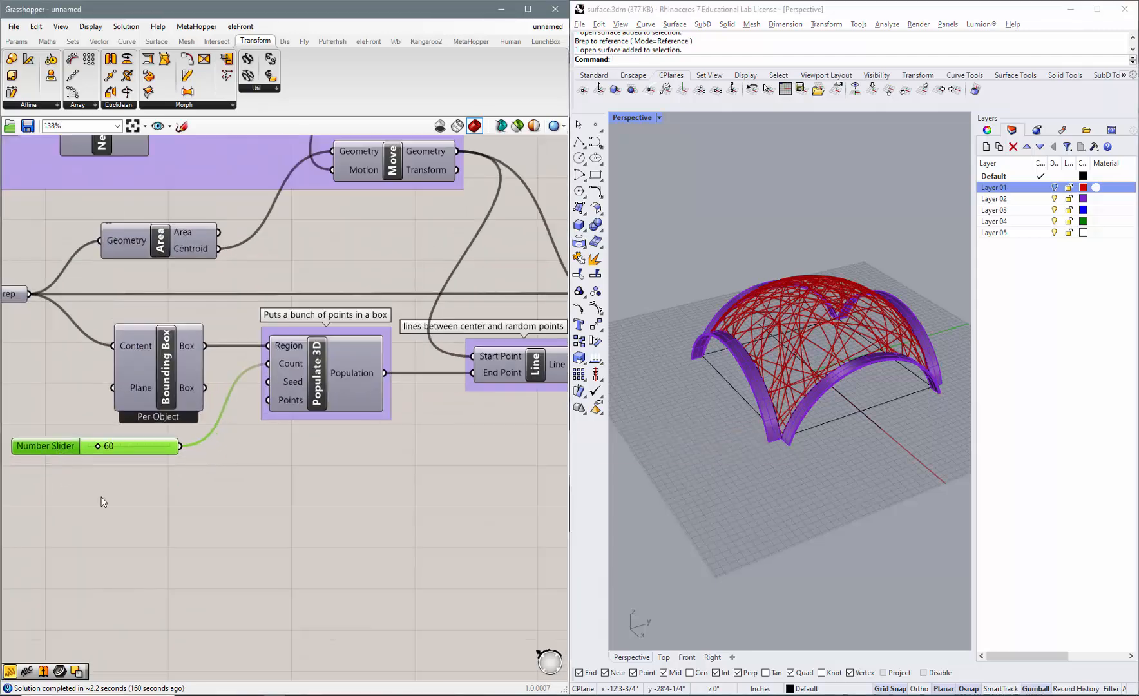
{"action": "double_click", "coordinate": [101, 502]}
{"action": "type", "text": "0"}
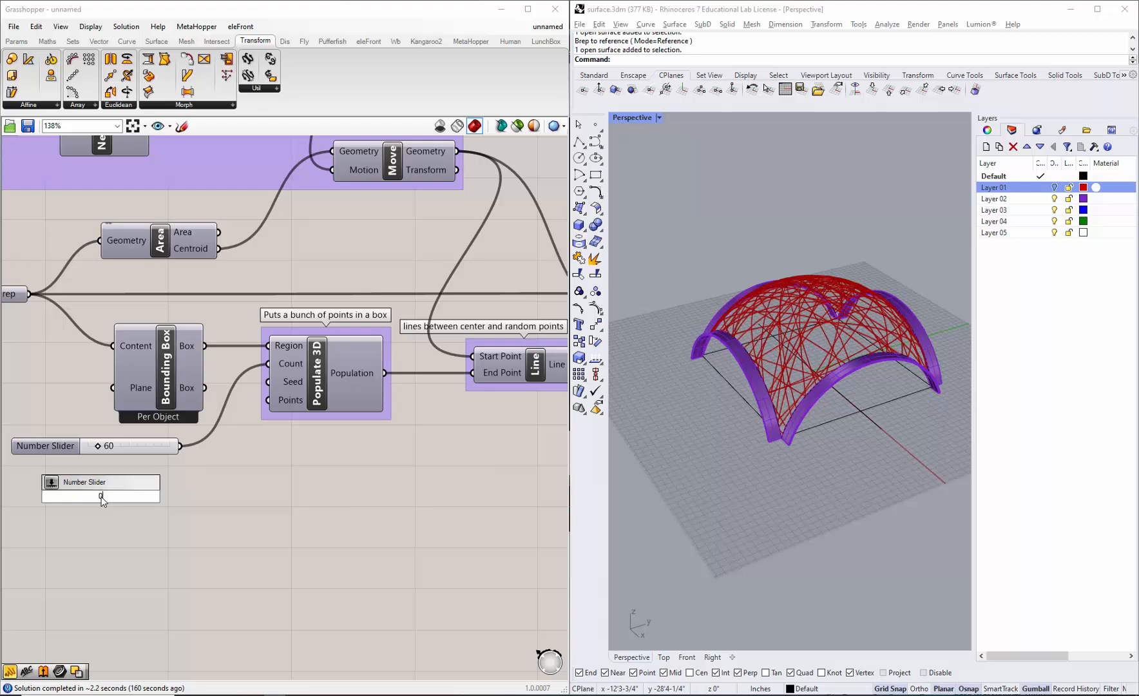
{"action": "type", "text": ".10"}
{"action": "key", "text": "Return"}
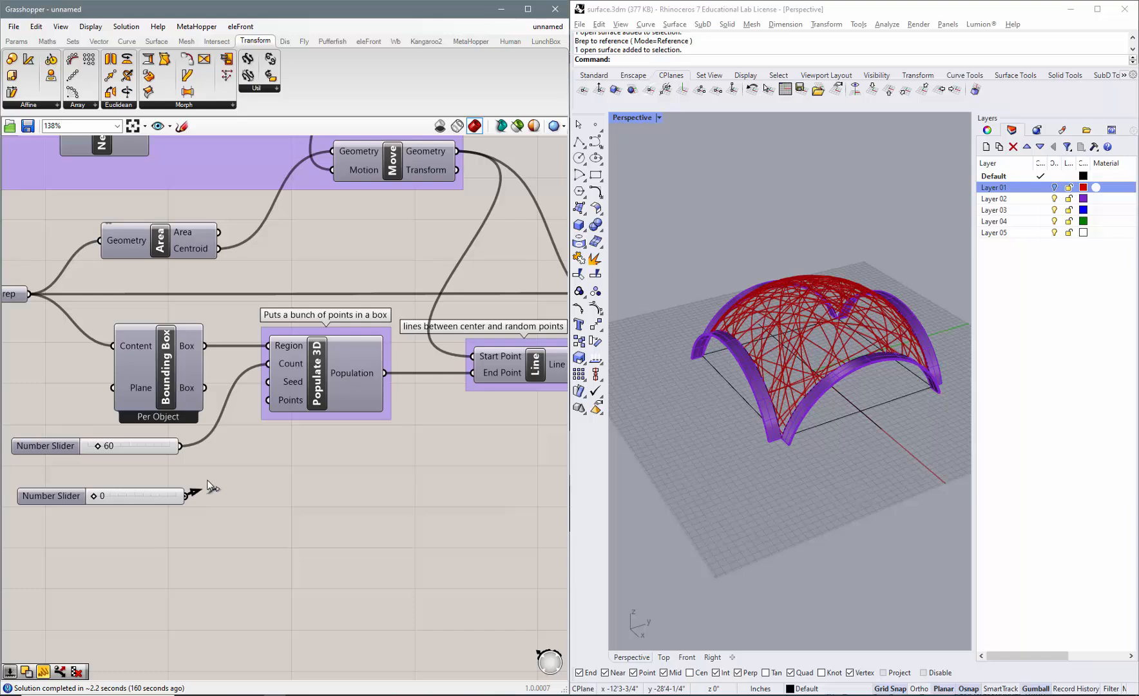
{"action": "left_click_drag", "start_coordinate": [187, 496], "coordinate": [279, 383]}
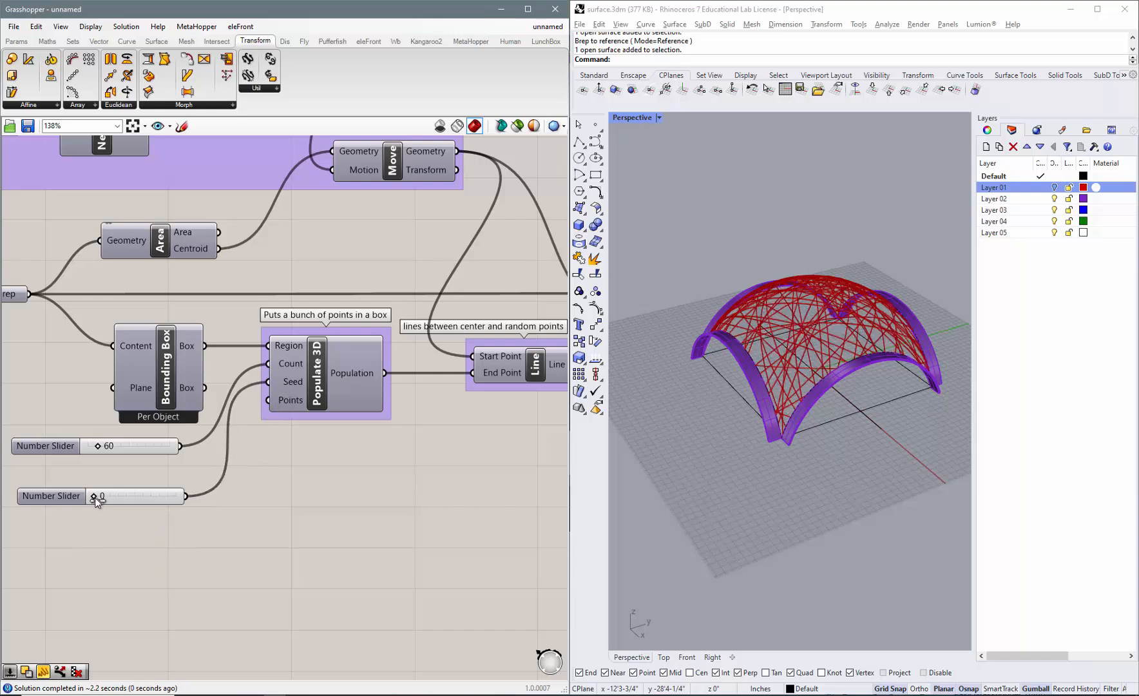
Set the Seed slider to 6 and inspect the rearranged lattice from another angle.
{"action": "left_click_drag", "start_coordinate": [97, 500], "coordinate": [113, 498]}
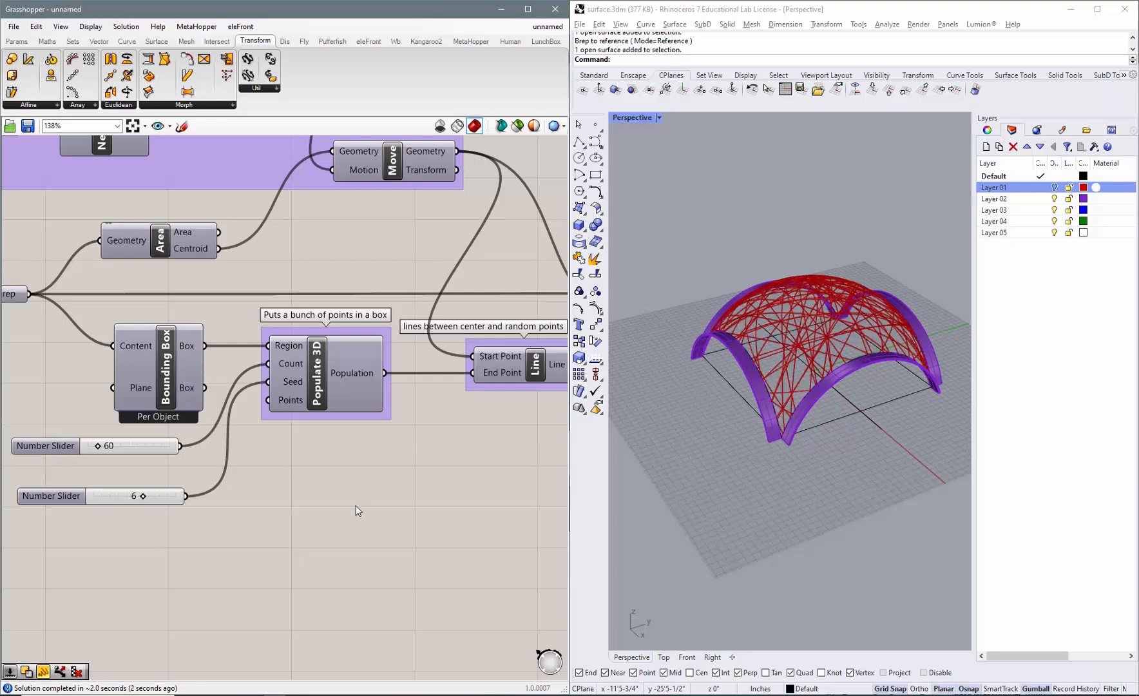
{"action": "right_click_drag", "start_coordinate": [786, 374], "coordinate": [747, 396]}
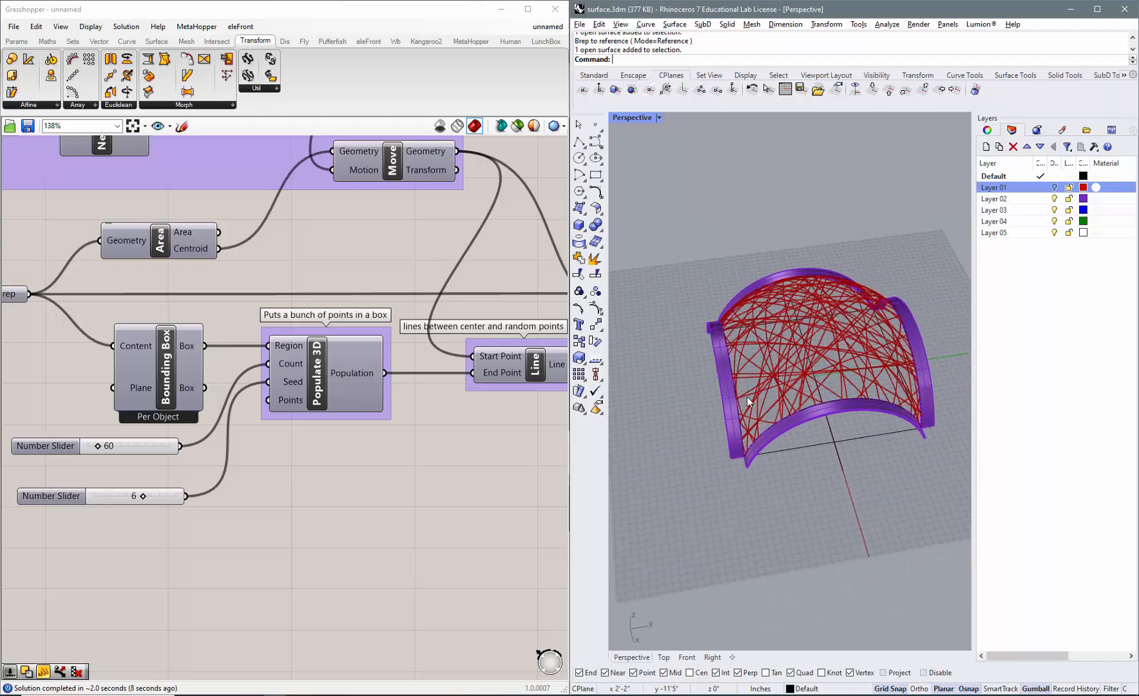